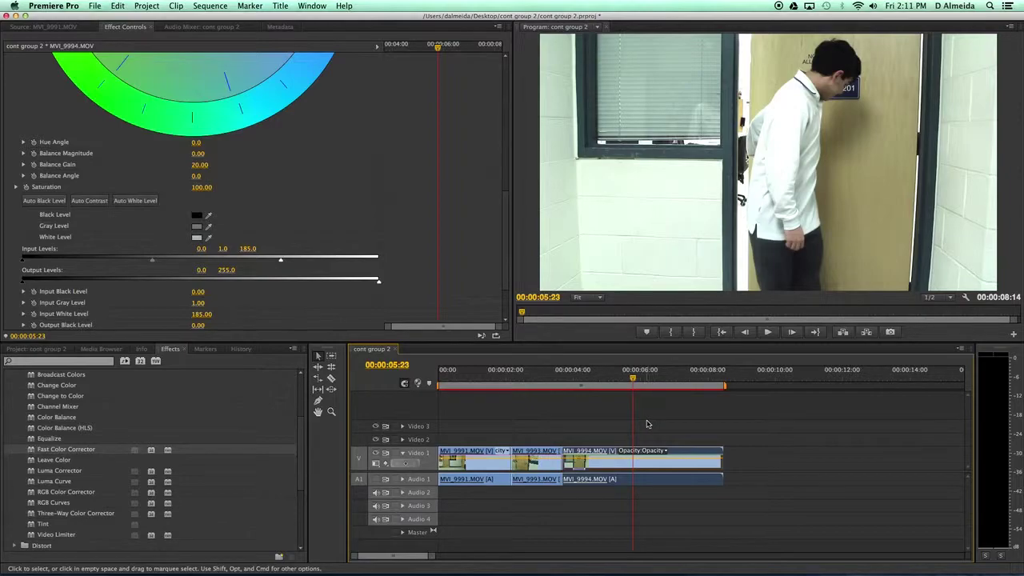
Step: Create a new default still title named "title" at the preset video settings and reposition its editor window
click(282, 7)
mouse_move(308, 22)
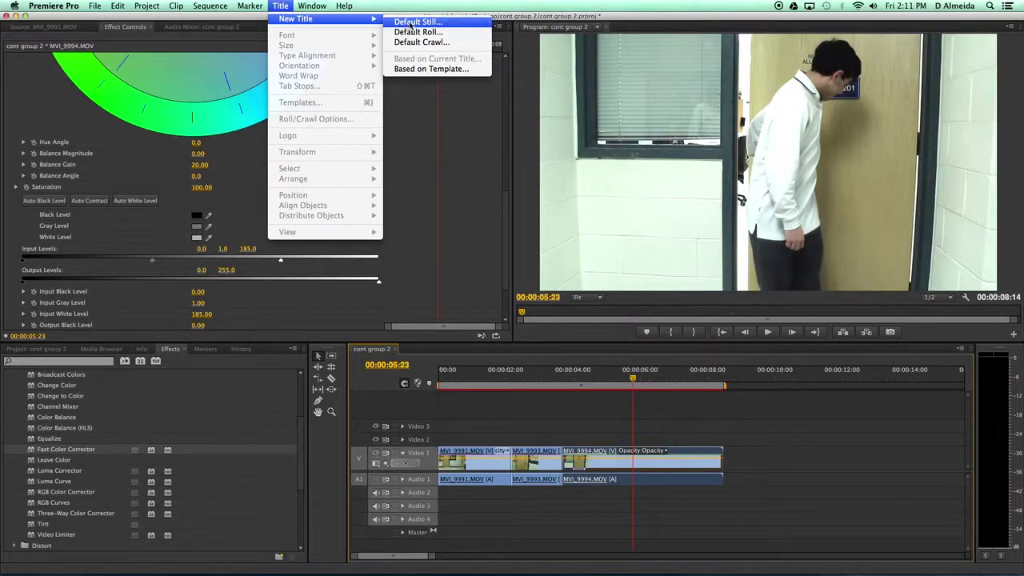
click(416, 21)
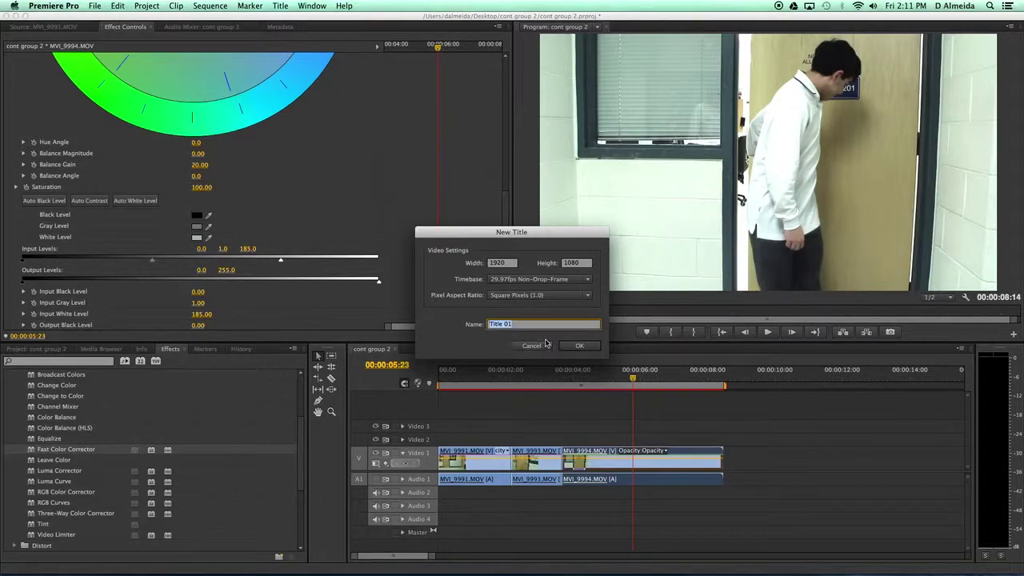
text(L)
key(Return)
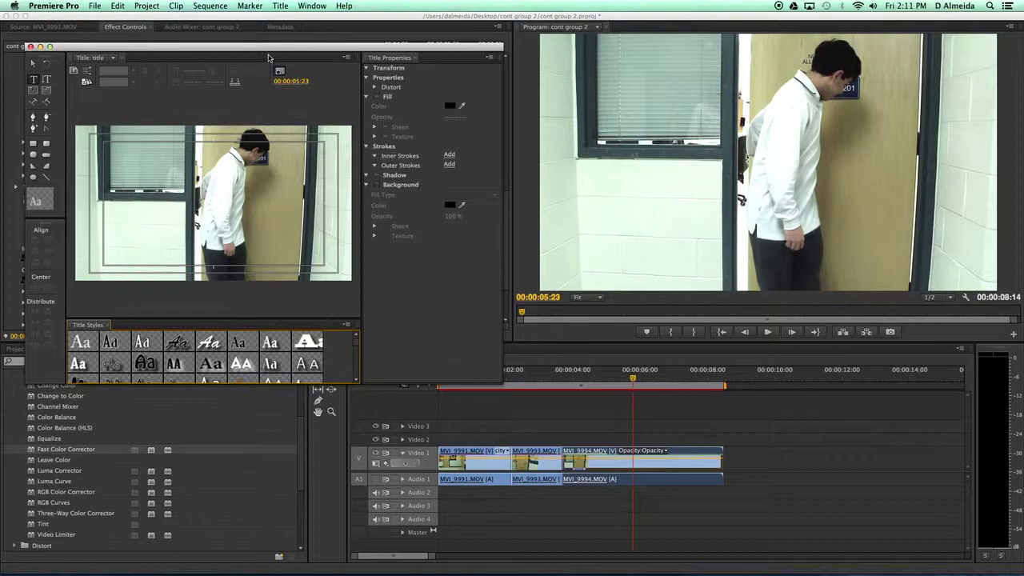
drag(256, 49, 310, 95)
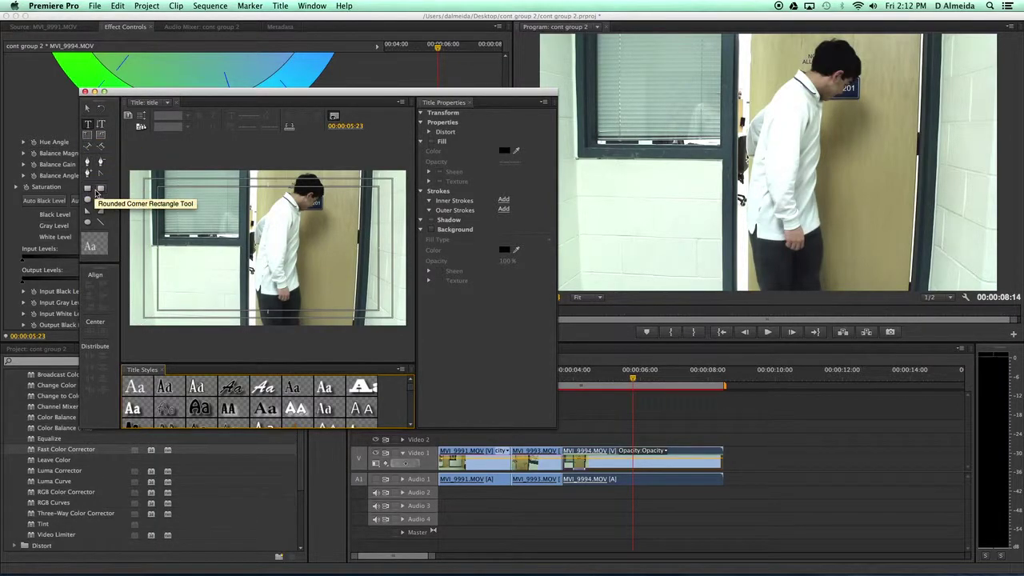
Step: Draw a text box about 1136 by 351 across the middle of the frame and set its font family to Kaiti TC
click(88, 124)
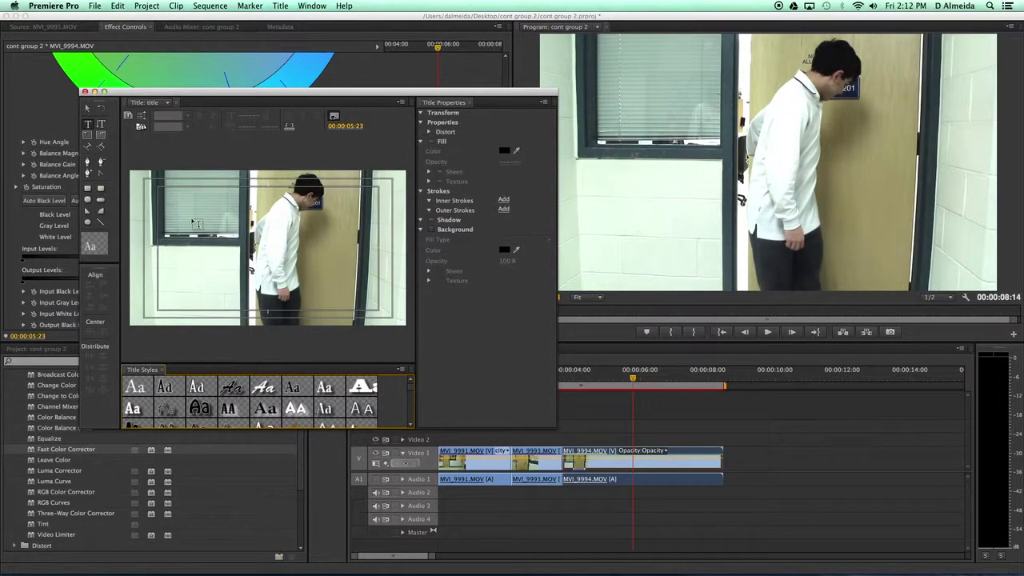
drag(200, 214, 359, 259)
click(540, 196)
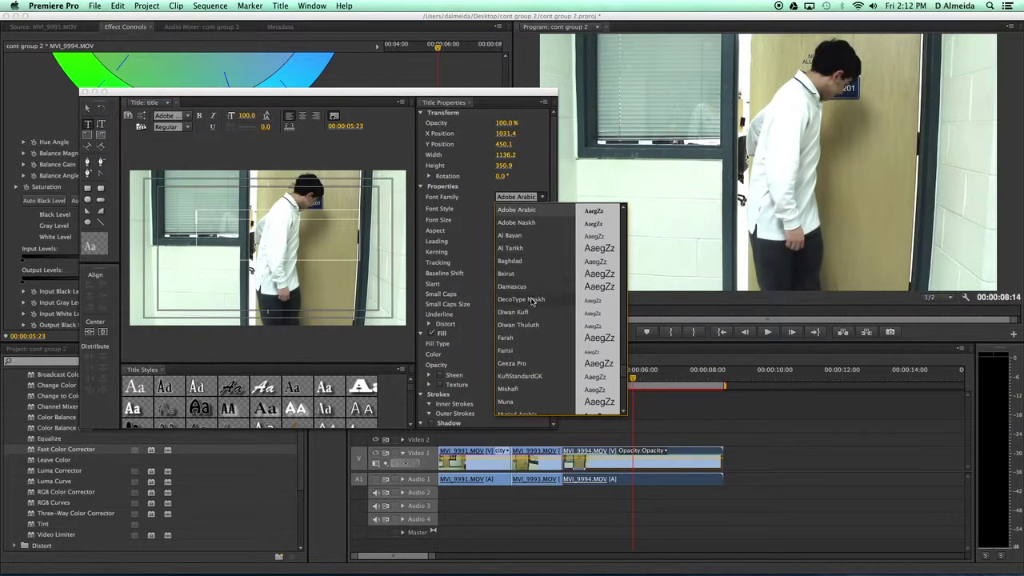
scroll(527, 328, down, 10)
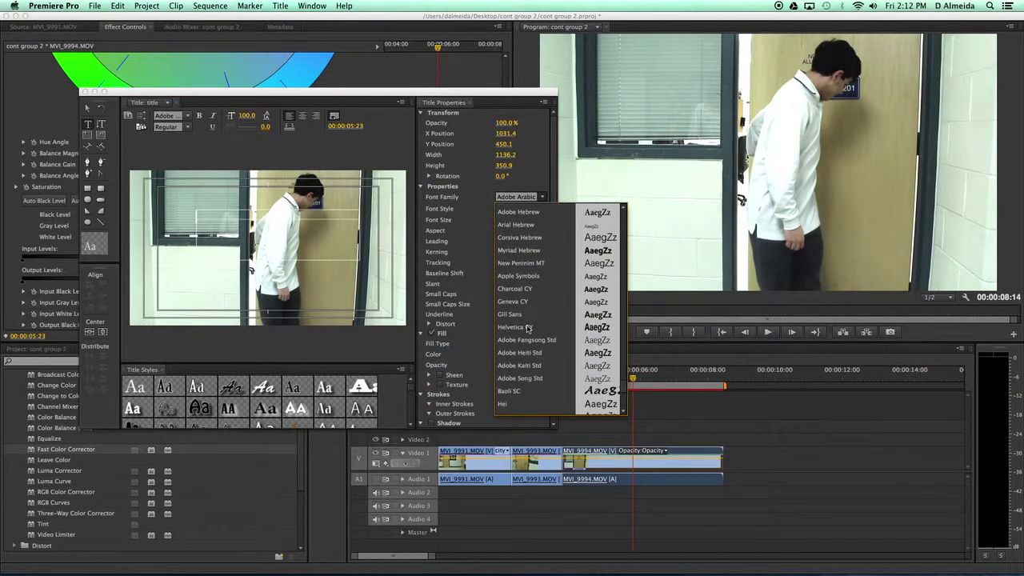
scroll(527, 328, up, 10)
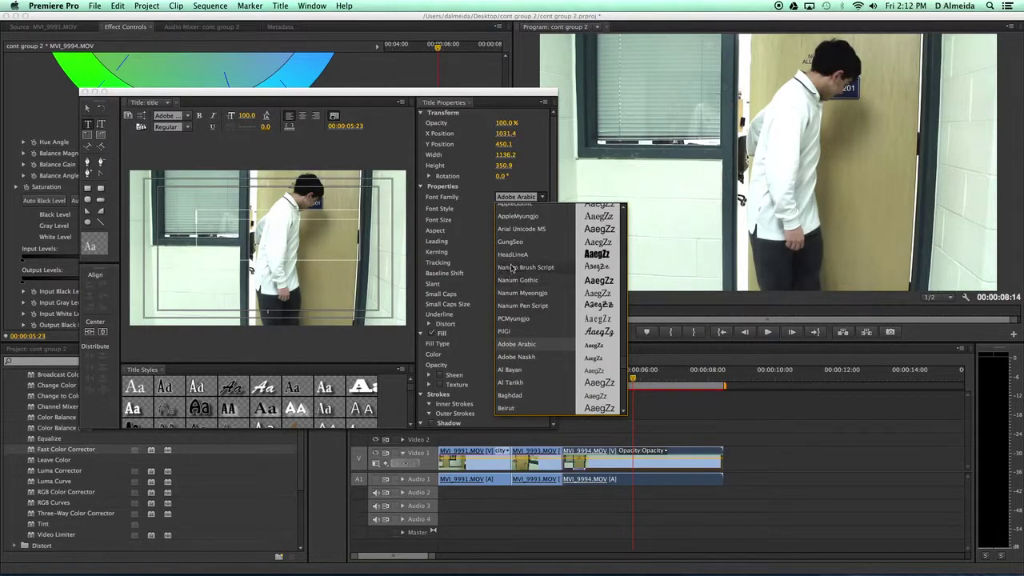
scroll(509, 215, down, 8)
scroll(509, 218, down, 10)
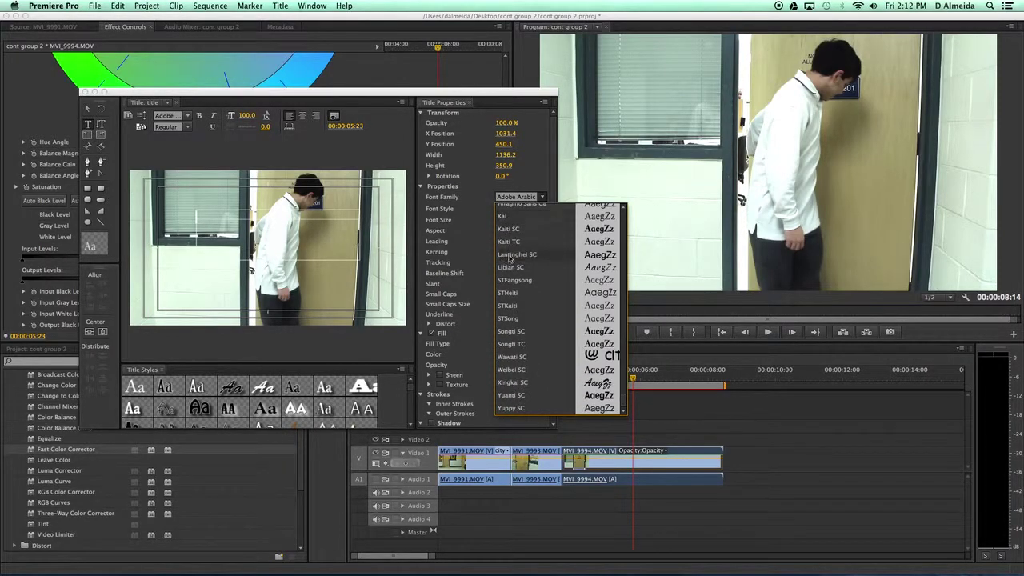
scroll(510, 244, up, 2)
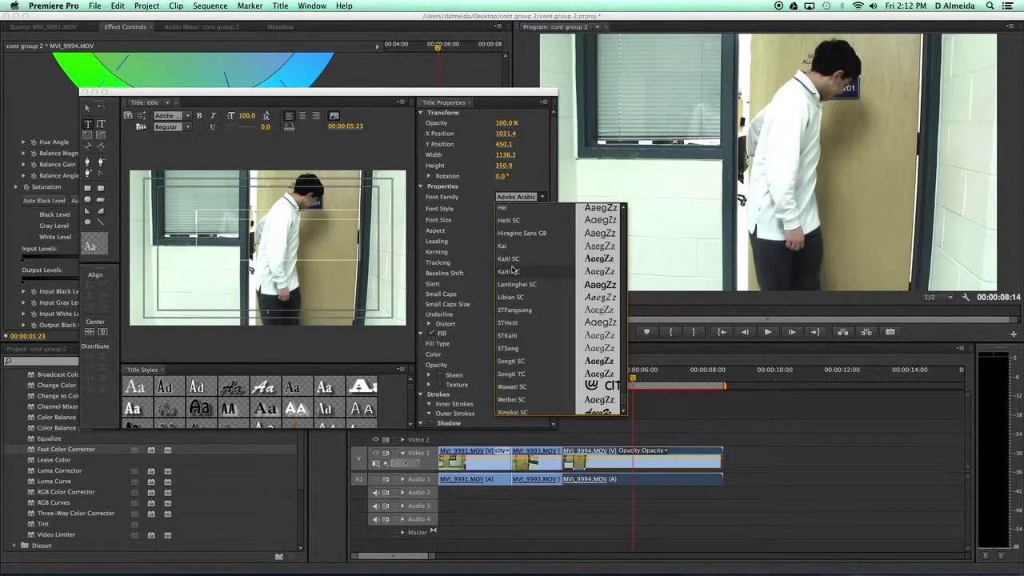
click(513, 272)
Step: Enter "the door opener" in the text box and set its font size to 140
click(245, 221)
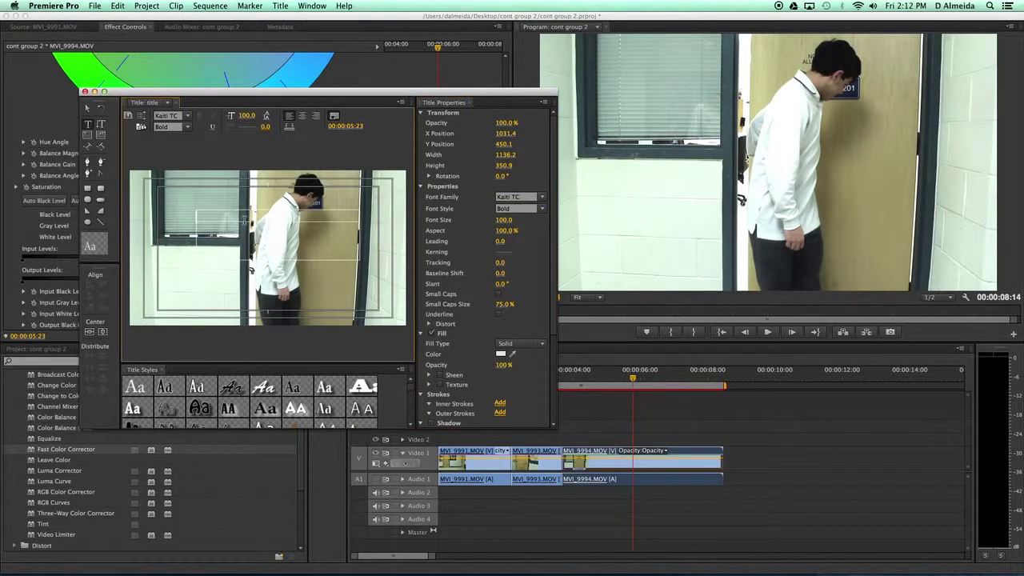
text(Cont)
text(door opened)
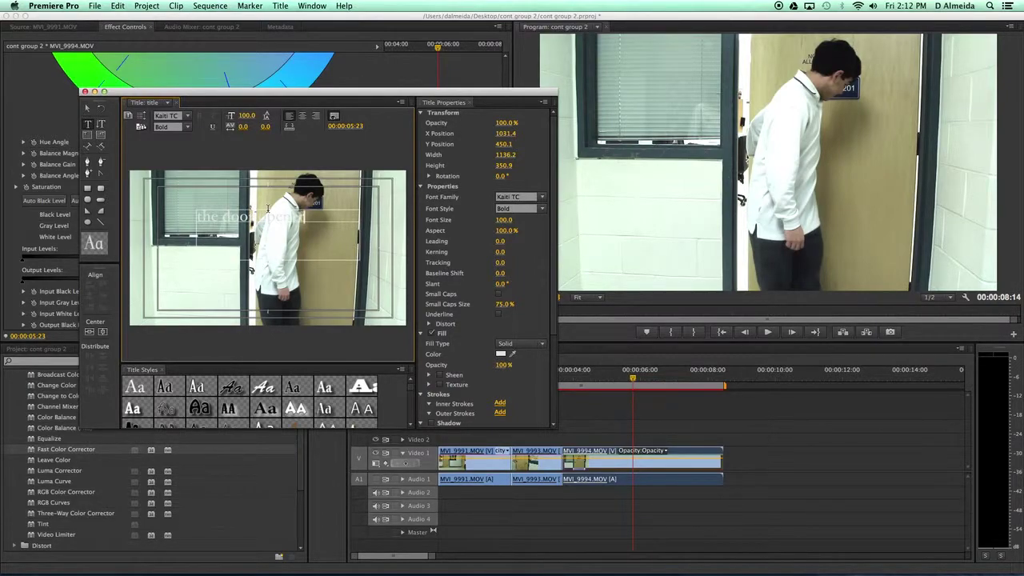
click(201, 214)
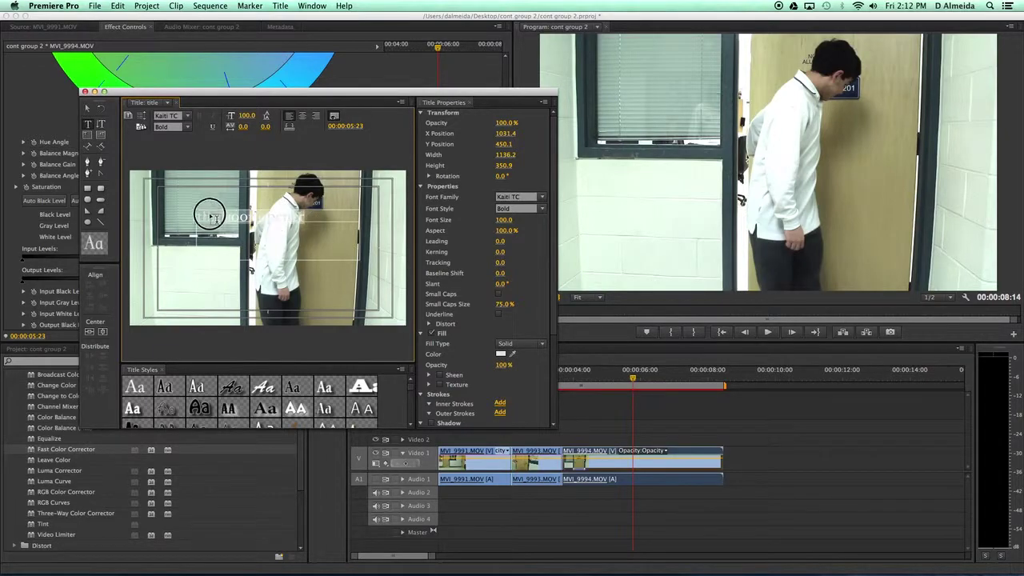
drag(508, 222, 530, 221)
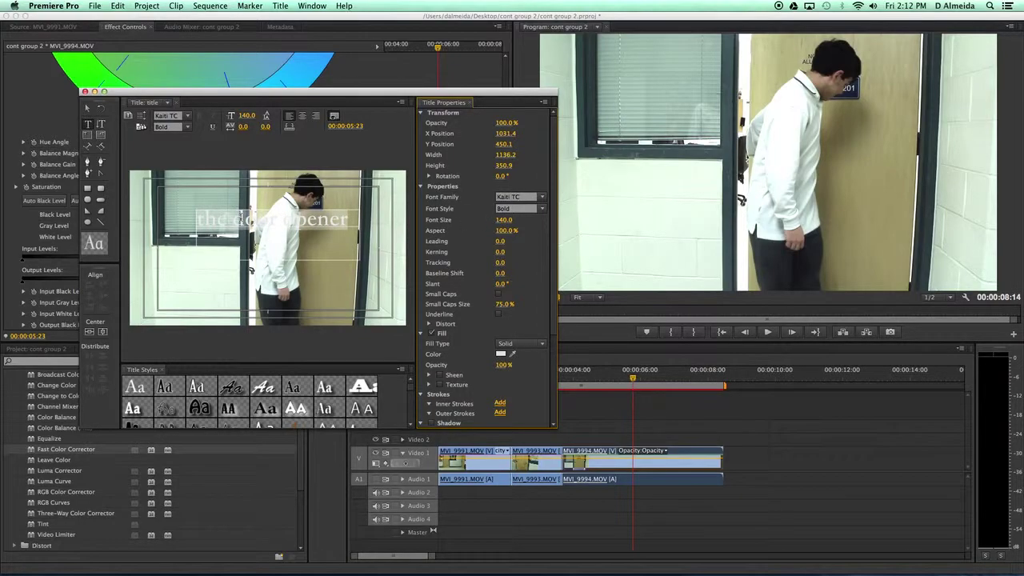
Step: Break the title text into three lines with one word on each line
click(234, 218)
key(Return)
key(Right)
key(Right)
key(Right)
key(Right)
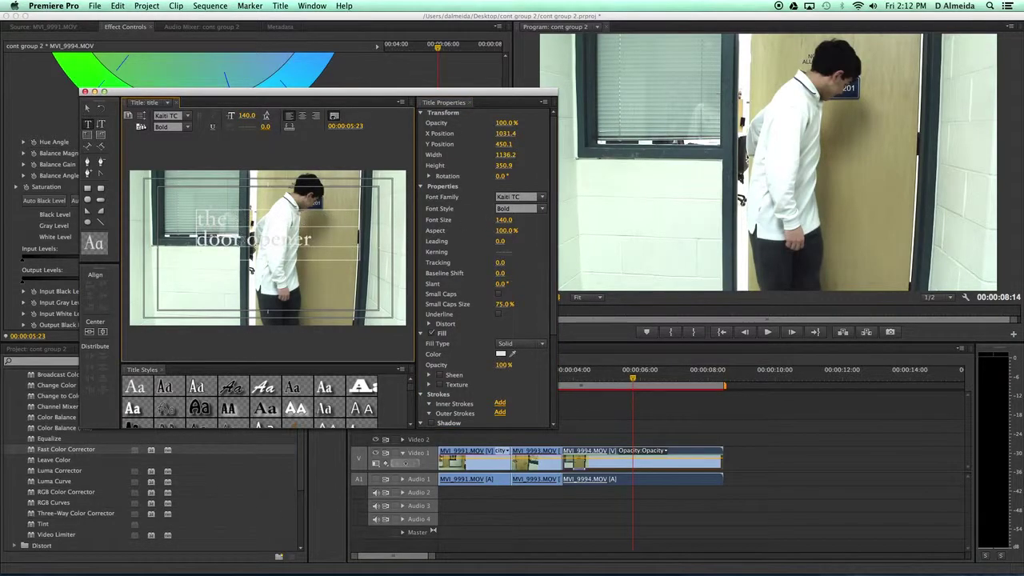
key(Return)
Step: Extend the text box downward to a height of about 496 and center-align the title text
click(88, 108)
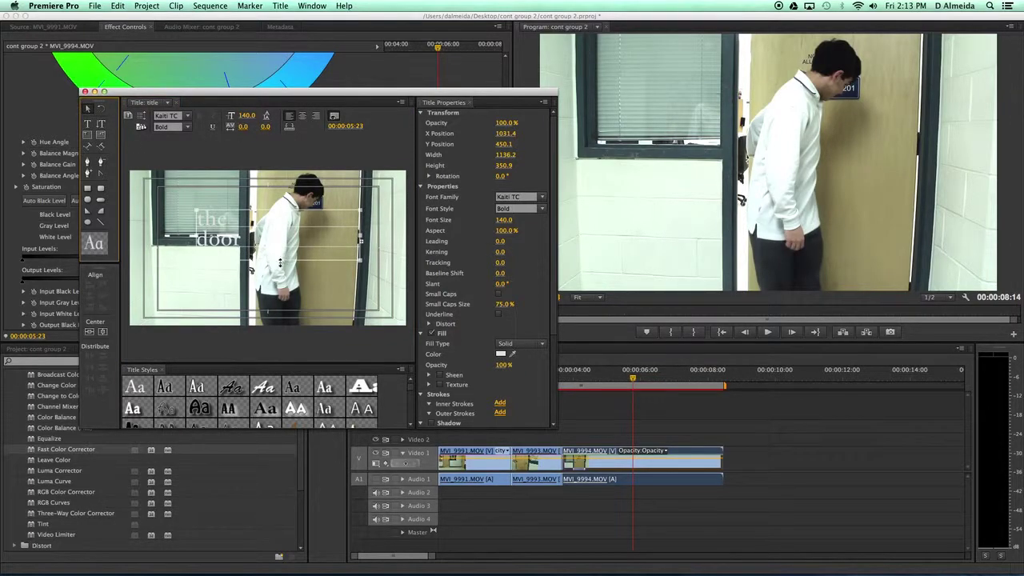
drag(281, 259, 274, 283)
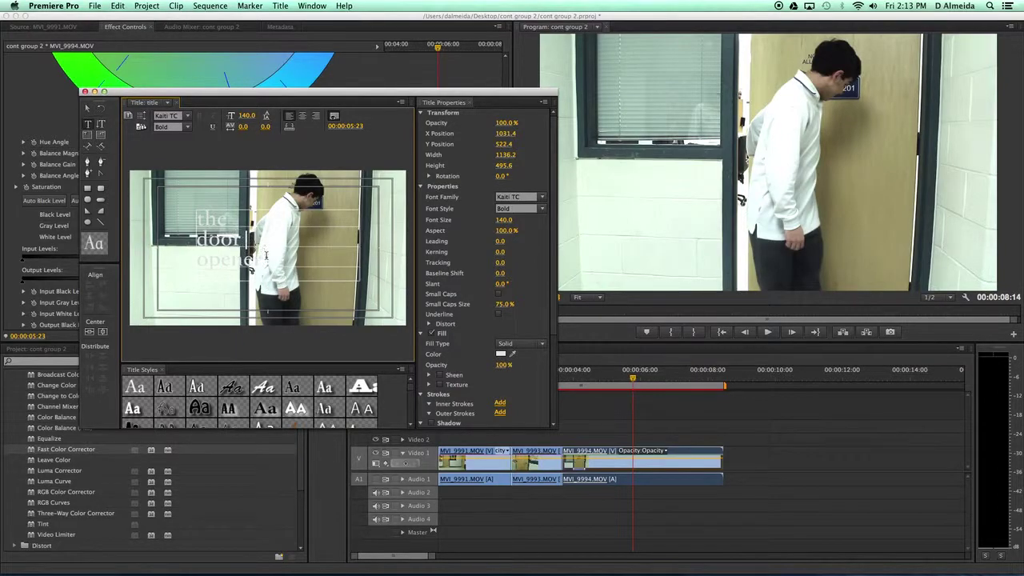
click(183, 222)
click(303, 116)
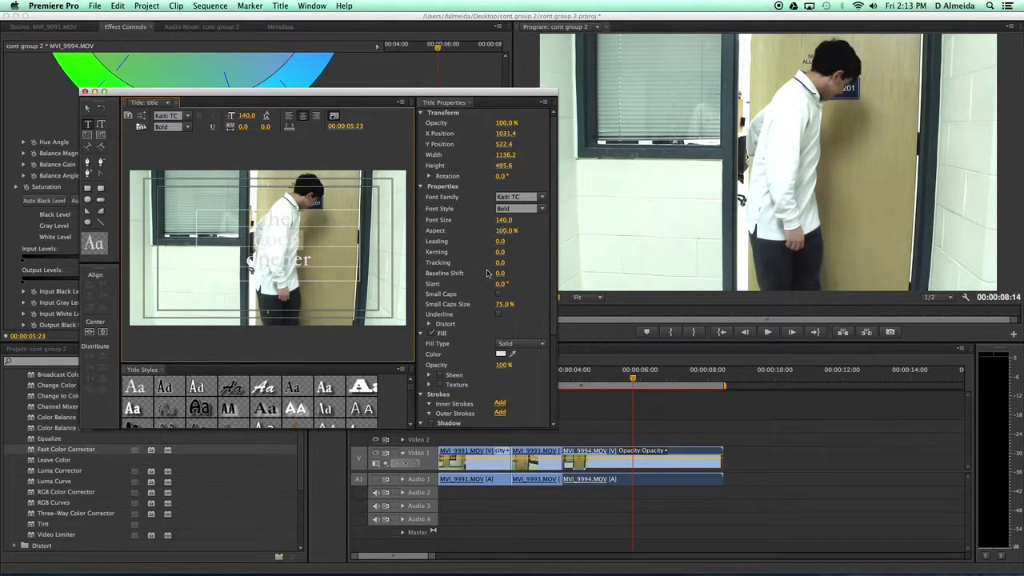
Step: Change the fill color of the word "door" to red
click(501, 354)
click(514, 249)
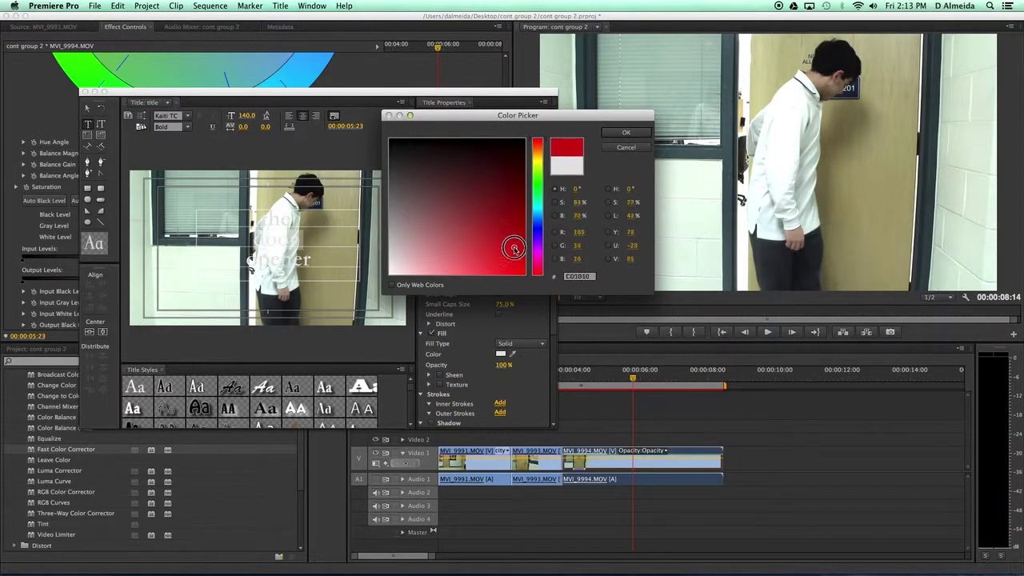
click(626, 133)
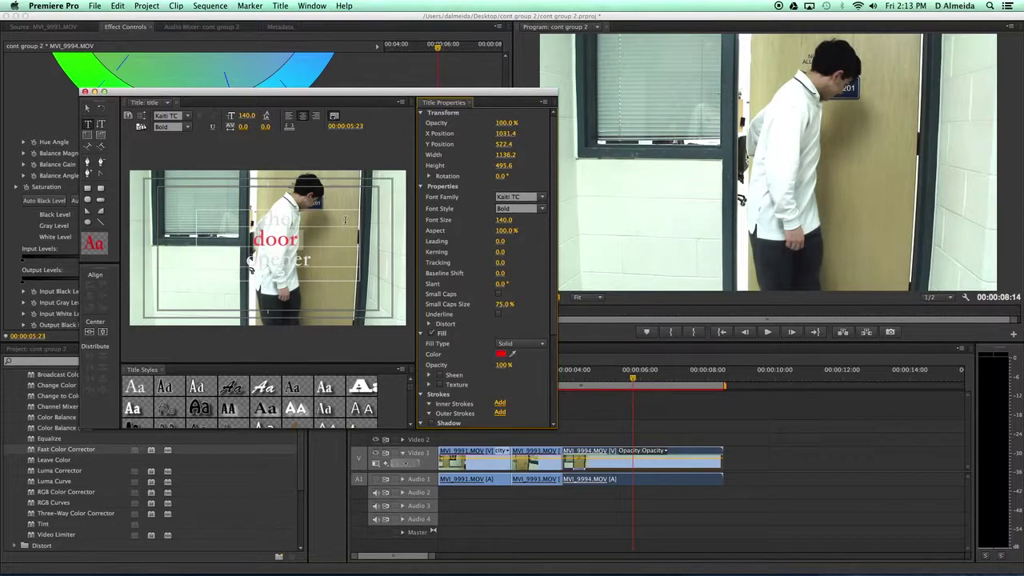
Step: Widen the letter spacing of the word "door" to a kerning of 19
key(alt+Right)
key(alt+Right)
key(alt+Right)
key(alt+Right)
key(alt+Right)
key(alt+Right)
key(alt+Right)
key(alt+Right)
key(alt+Right)
key(alt+Right)
key(alt+Right)
key(alt+Right)
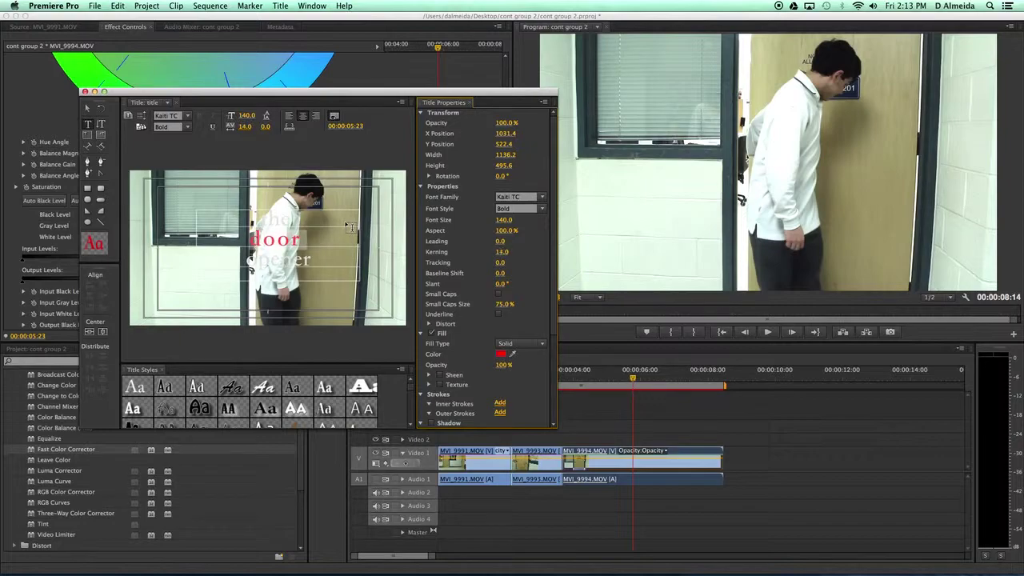
key(alt+Right)
key(alt+Right)
key(alt+Right)
Step: Set the font size of the word "door" to 233, deselect the text and close the title editor
drag(501, 221, 545, 230)
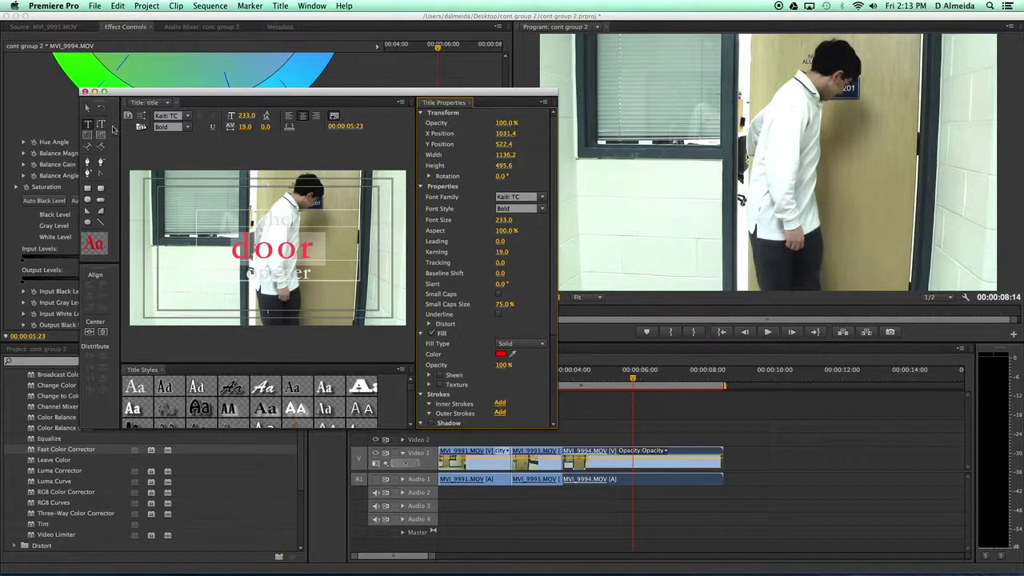
click(90, 110)
click(364, 298)
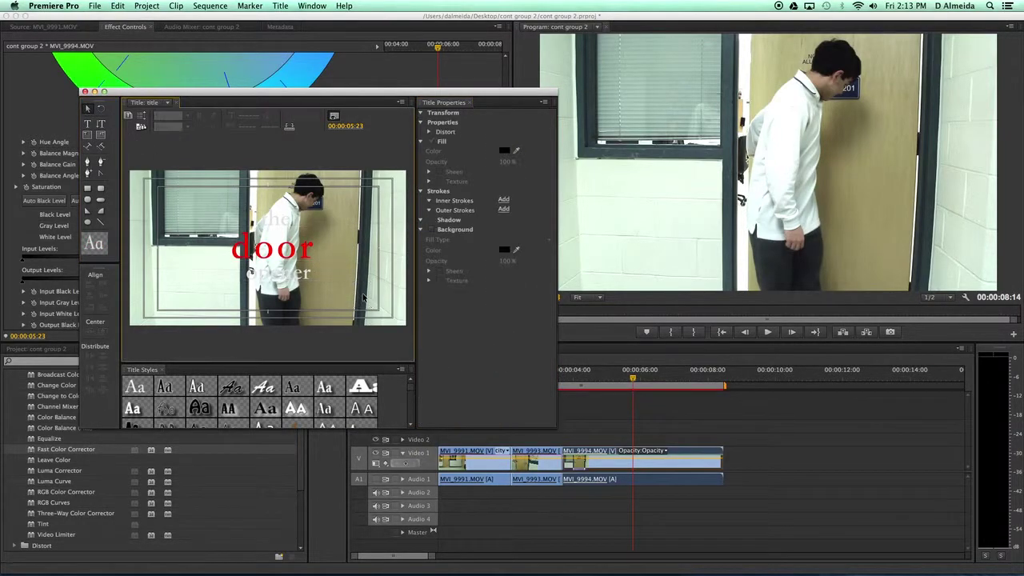
click(85, 92)
Step: Place the title on the Video 2 track at the sequence start and return the playhead to 00:00:00:00
click(48, 350)
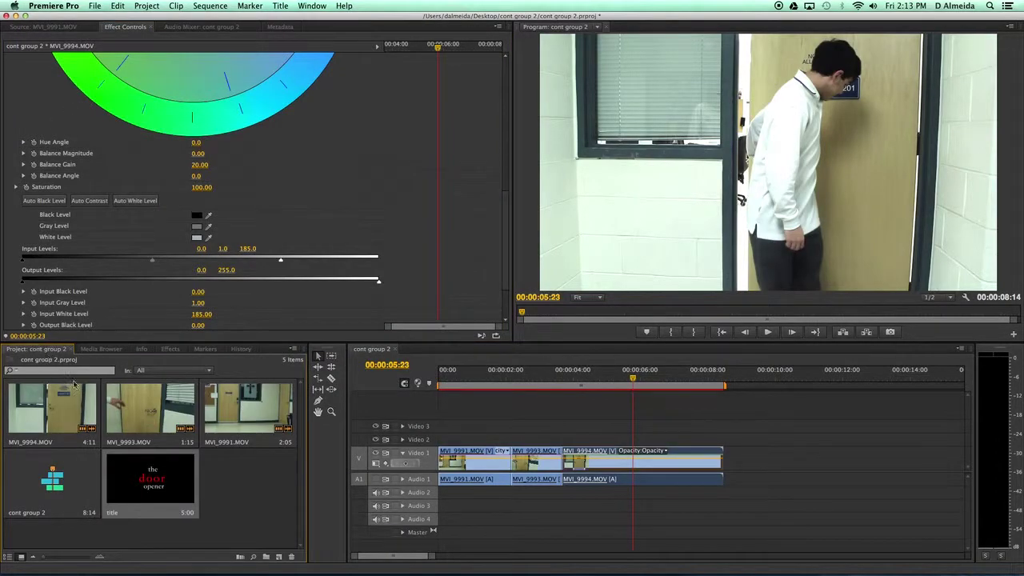
drag(156, 482, 443, 440)
drag(633, 381, 437, 389)
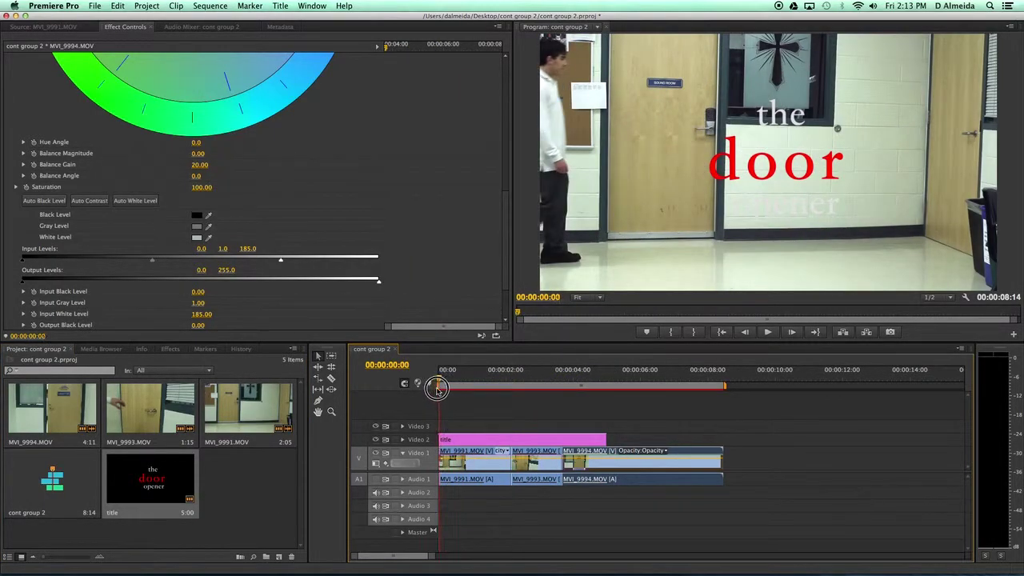
Step: Shift all the video clips with their audio to start about one second in, and trim the title's end to 00:00:01:11
drag(735, 430, 485, 499)
mouse_move(515, 445)
mouse_down()
mouse_move(549, 441)
mouse_move(505, 427)
mouse_up()
drag(442, 381, 484, 382)
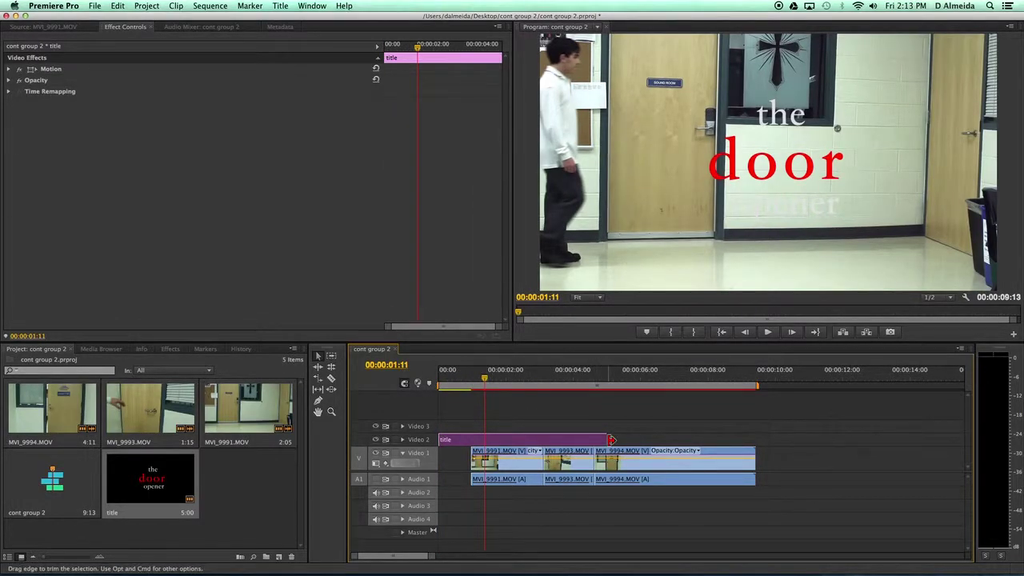
drag(610, 439, 484, 435)
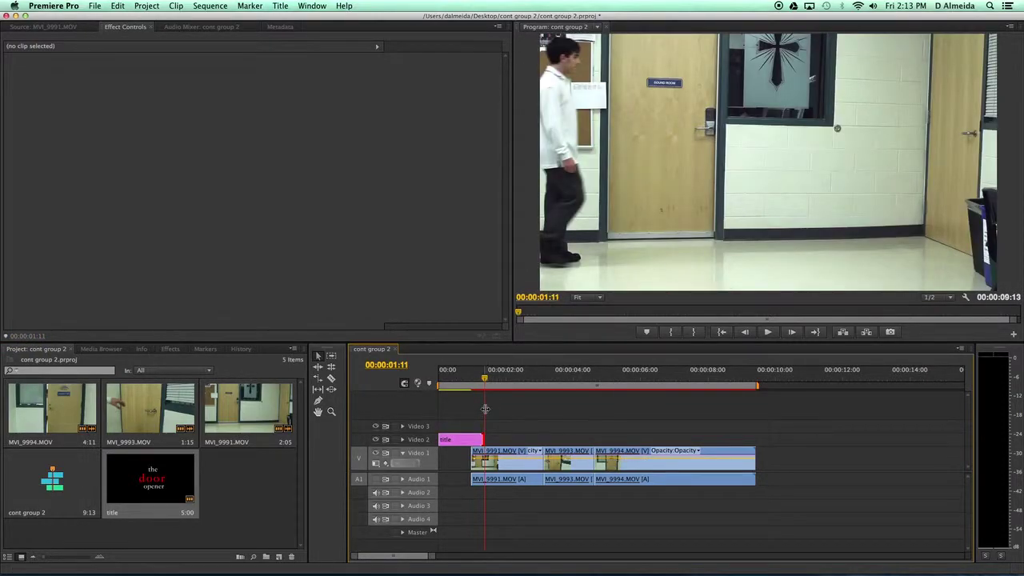
Step: Apply a Cross Dissolve transition to the end of the title on Video 2
click(170, 349)
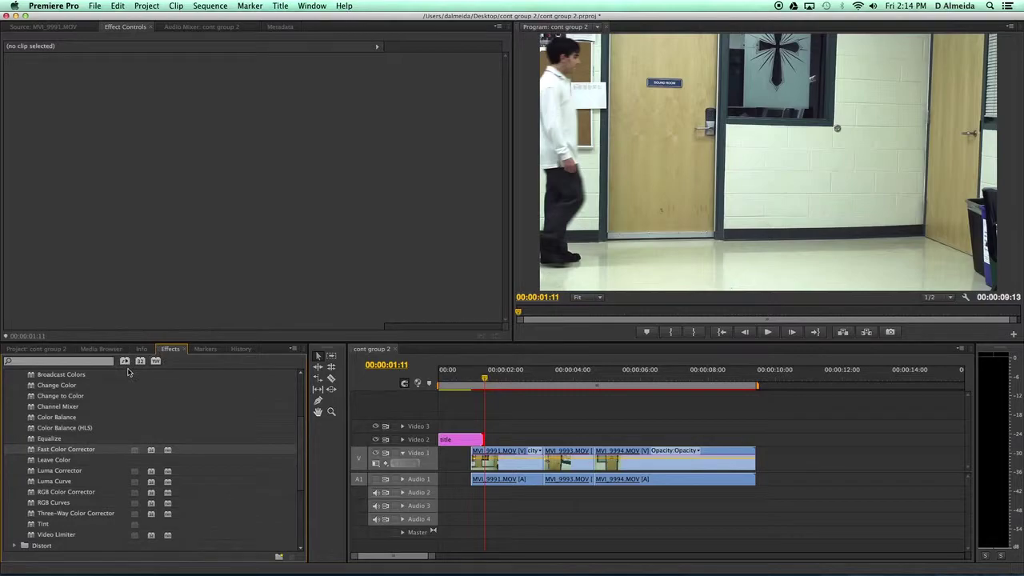
scroll(80, 400, down, 5)
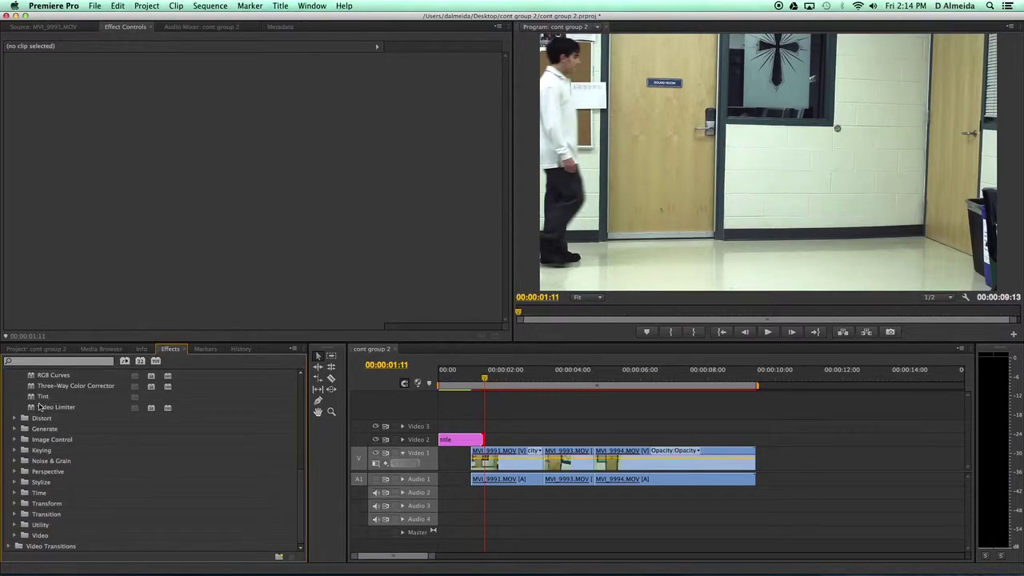
scroll(40, 408, up, 5)
click(10, 407)
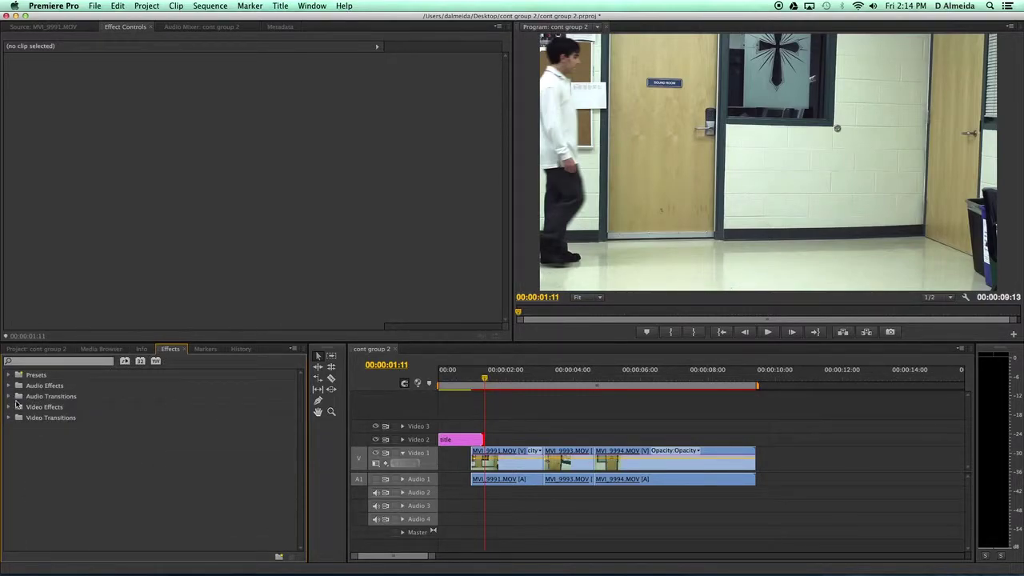
click(9, 418)
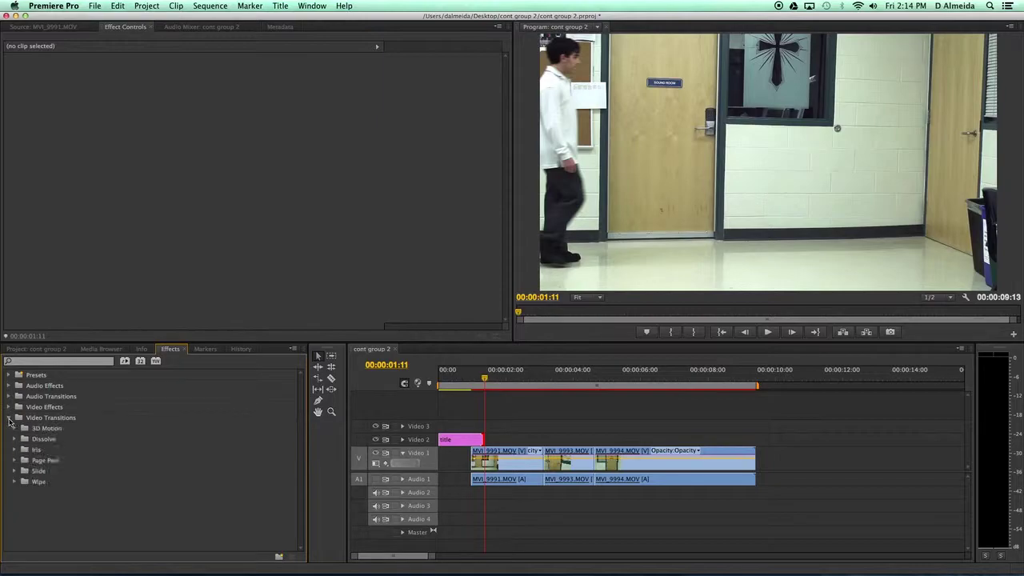
click(13, 439)
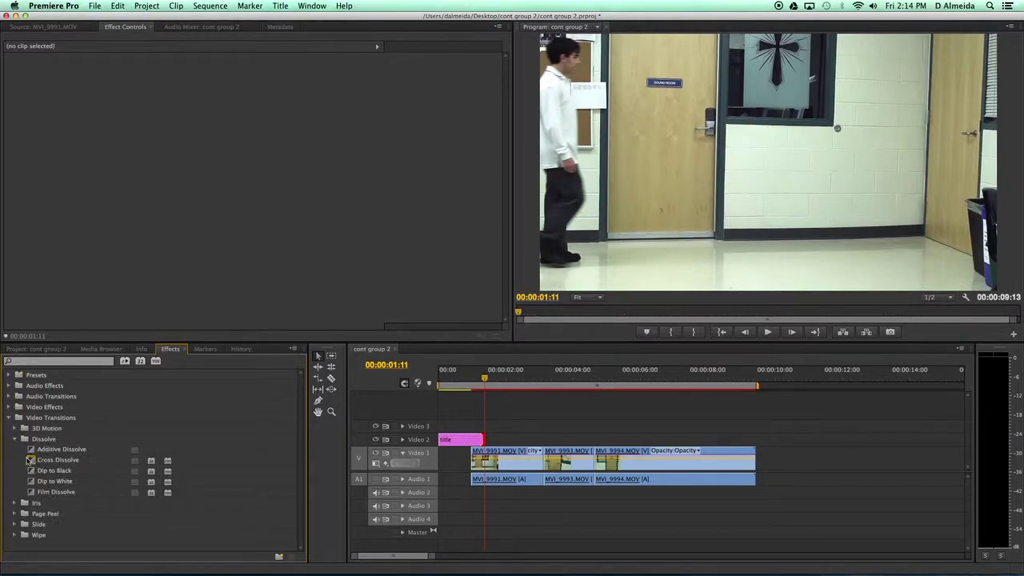
drag(31, 463, 483, 439)
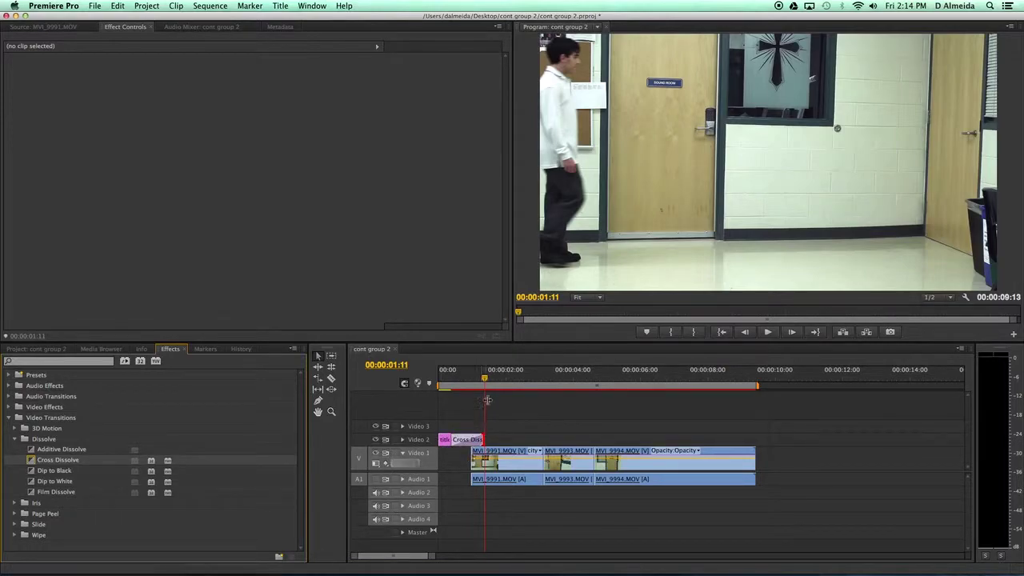
Step: Set the duration of the Cross Dissolve at the end of the title to 00:00:00:17 and preview the fade
mouse_move(438, 381)
mouse_down()
mouse_move(489, 385)
mouse_move(458, 383)
mouse_up()
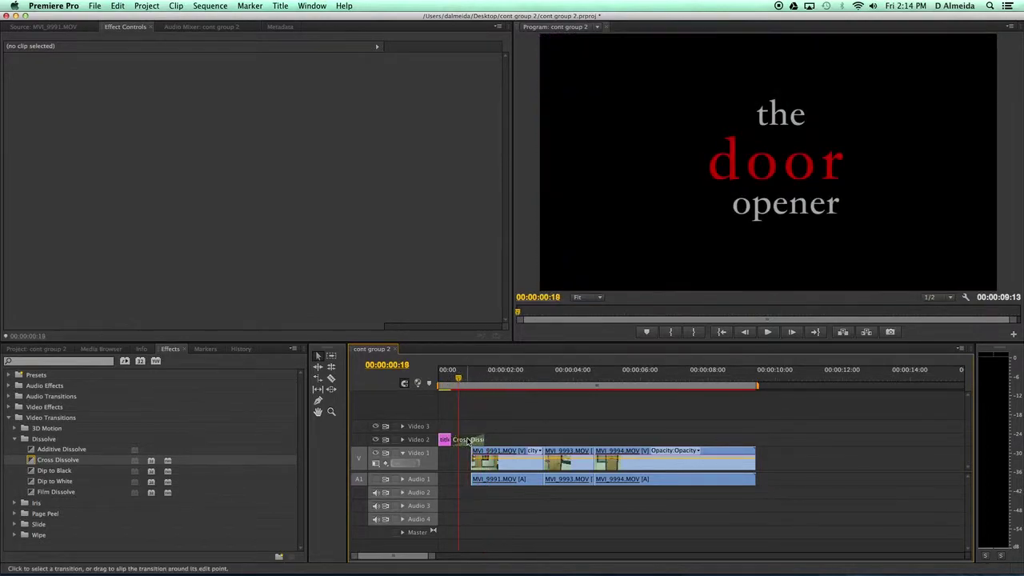
click(468, 440)
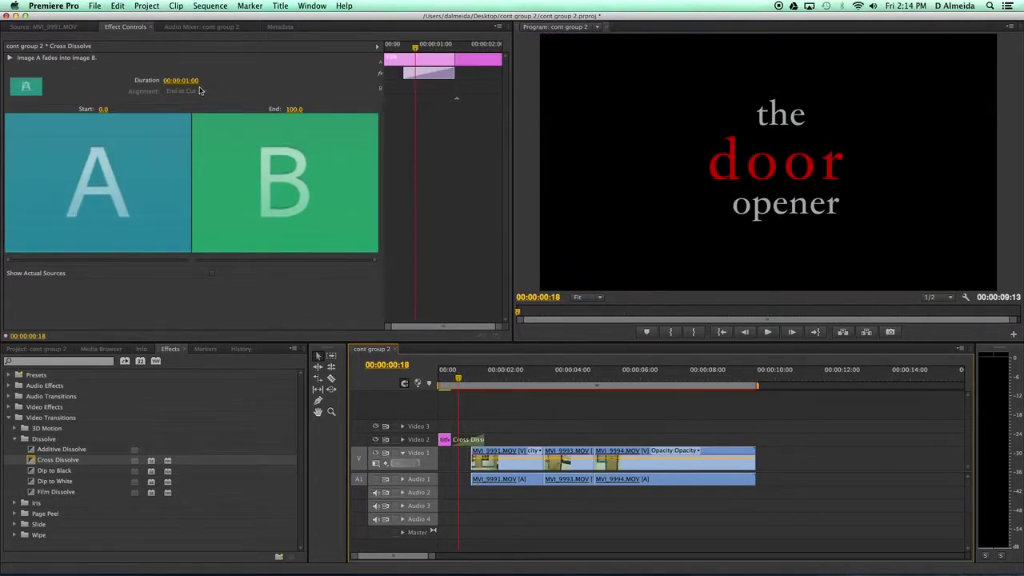
click(186, 80)
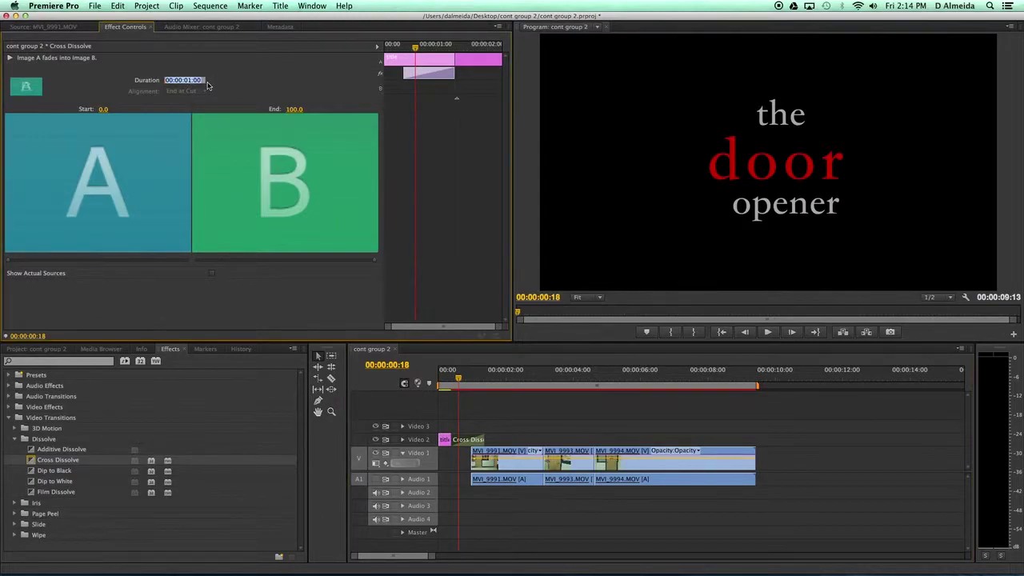
key(Return)
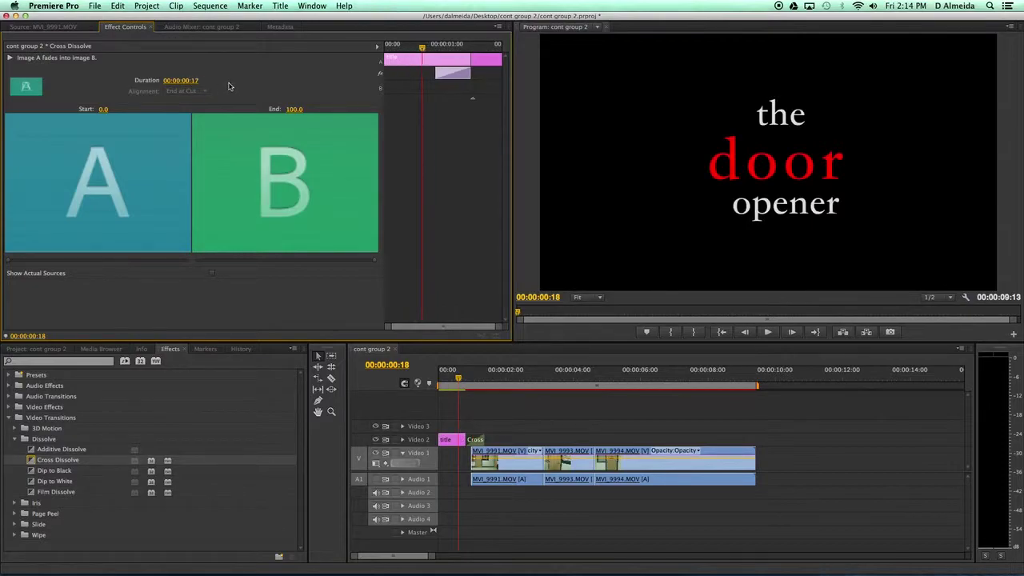
drag(456, 383, 485, 386)
Step: Shift all the video clips with their audio to start about two seconds in, and extend the title's end to about 2.5 seconds
click(766, 457)
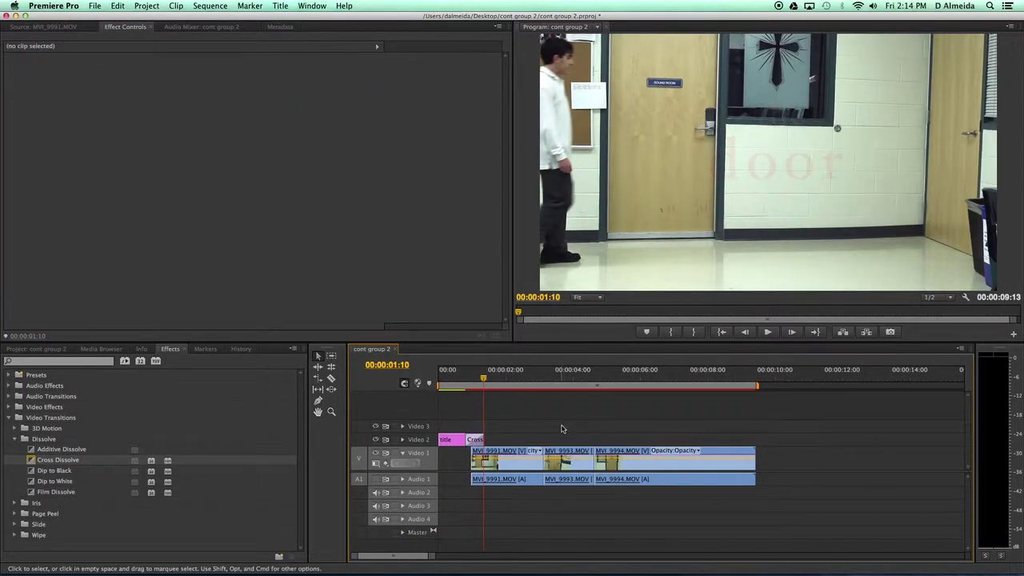
drag(527, 472, 565, 471)
drag(485, 440, 527, 439)
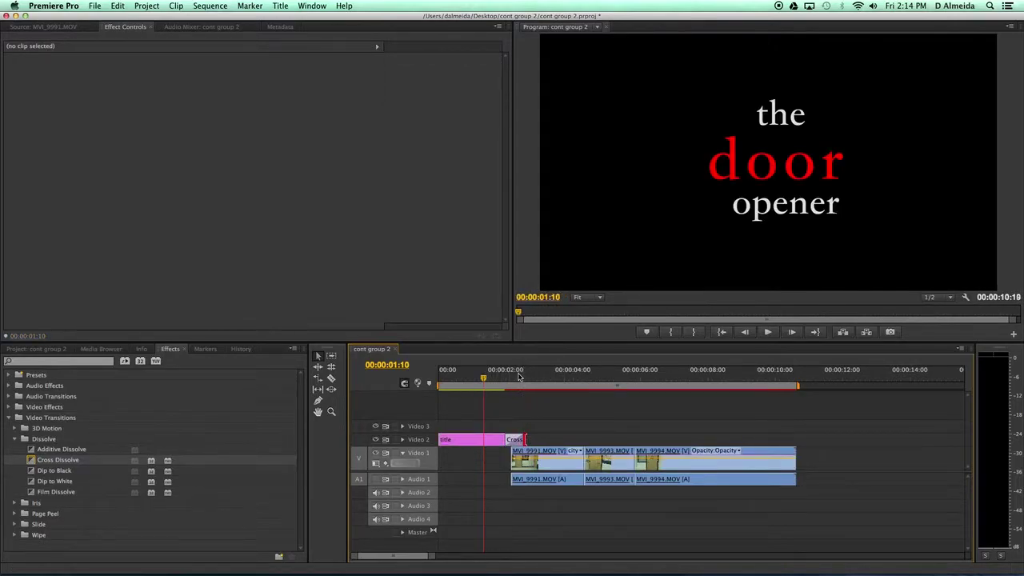
drag(484, 378, 545, 385)
drag(569, 385, 504, 385)
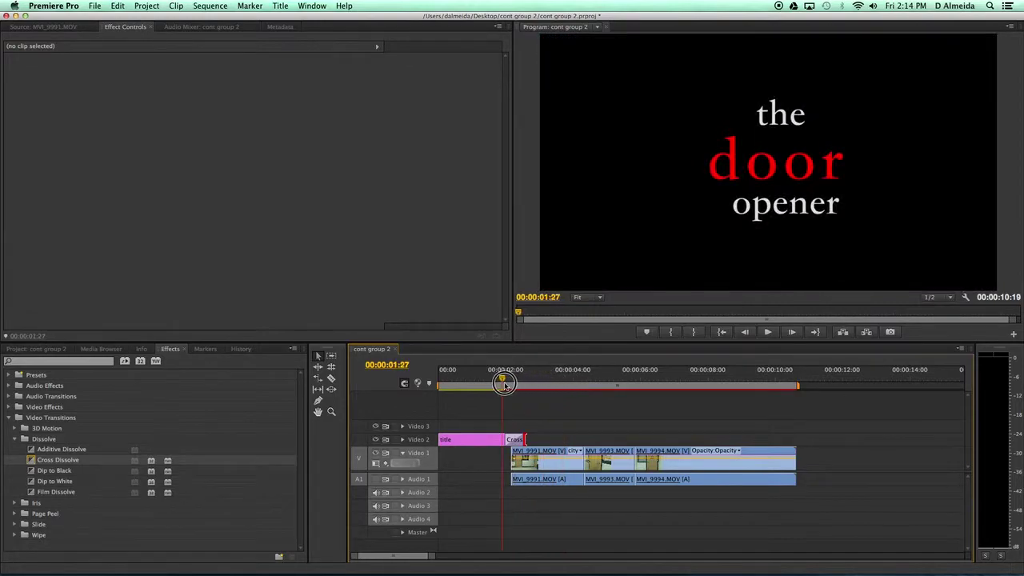
Step: Reopen the title on Video 2, move its text block to the lower left of the frame and left-align all the text
double_click(473, 439)
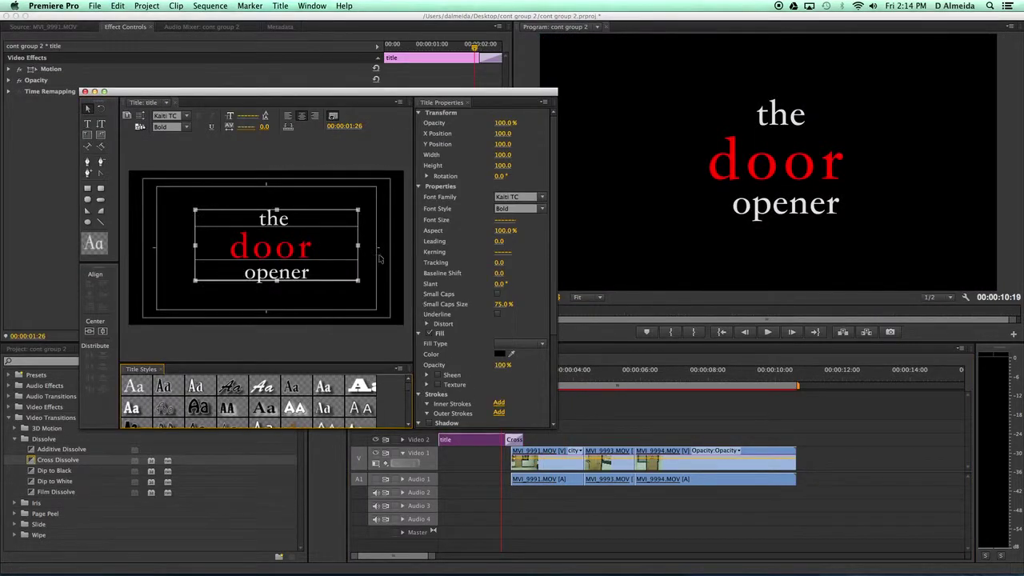
drag(293, 257, 192, 242)
double_click(269, 298)
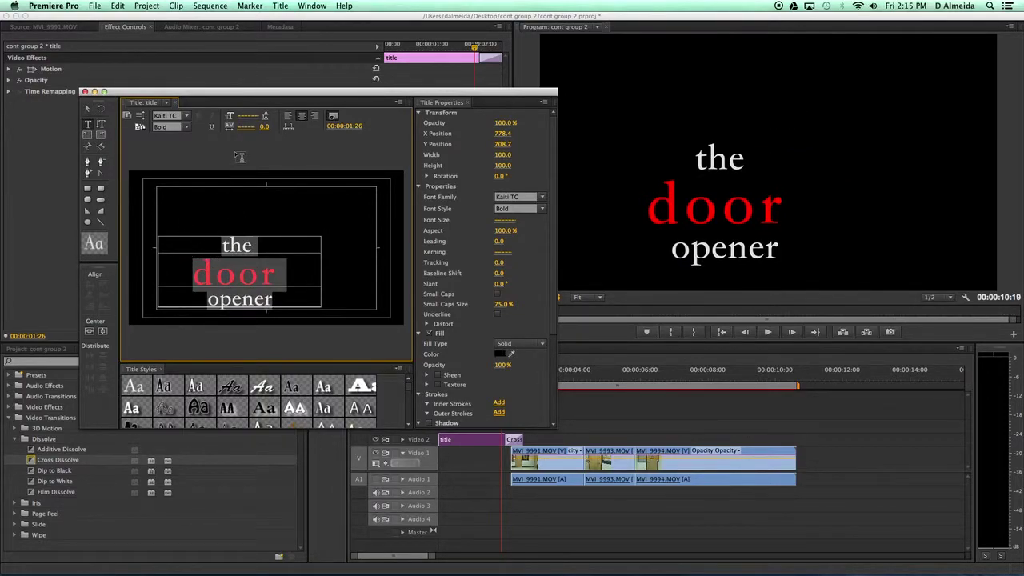
click(288, 118)
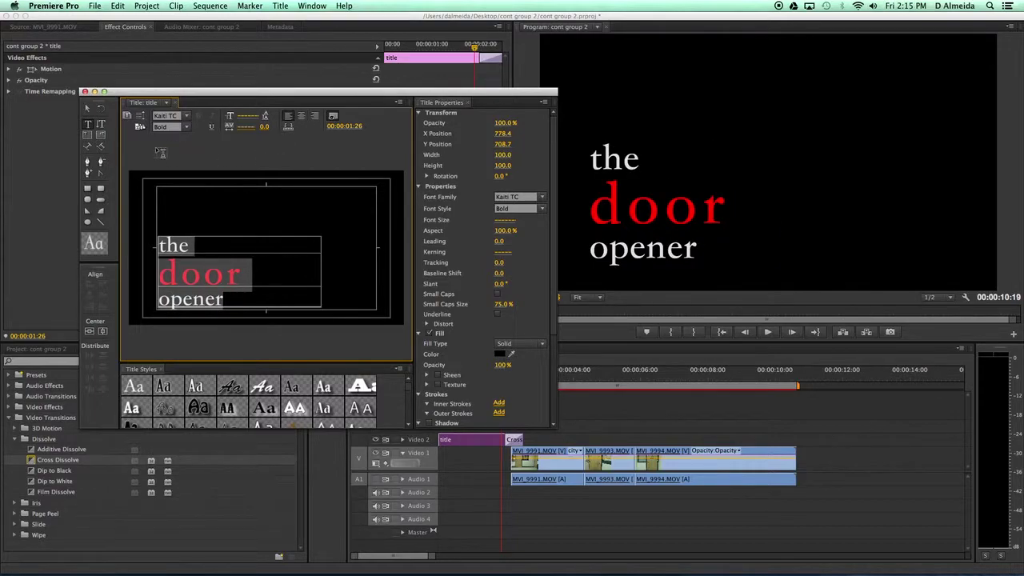
click(88, 110)
click(170, 175)
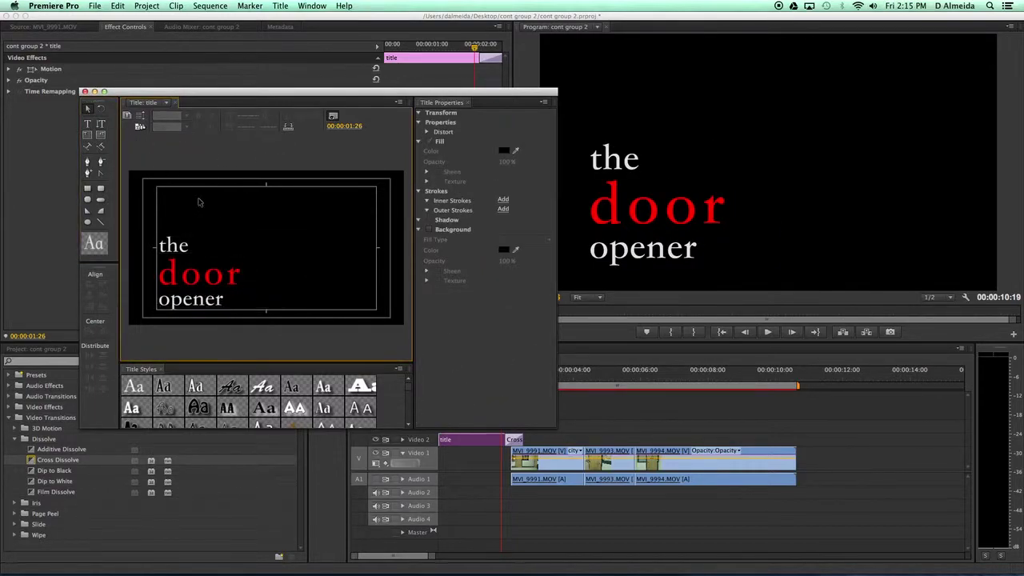
click(170, 267)
drag(170, 267, 246, 272)
text(DOOR)
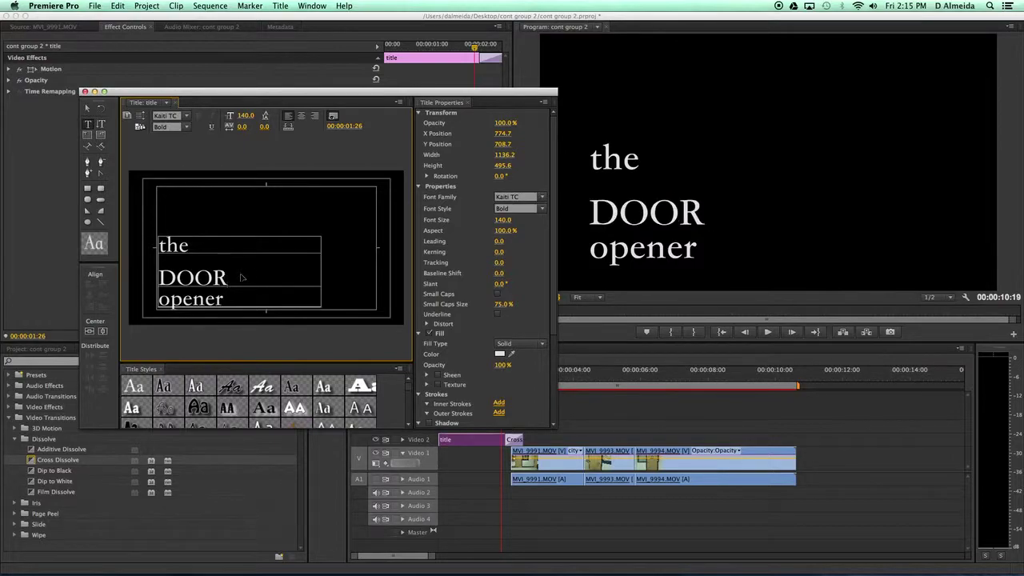
key(super+z)
Step: Replace the red word "door" with "DOOR" in its existing red formatting and close the title editor
click(200, 274)
text(DOOR)
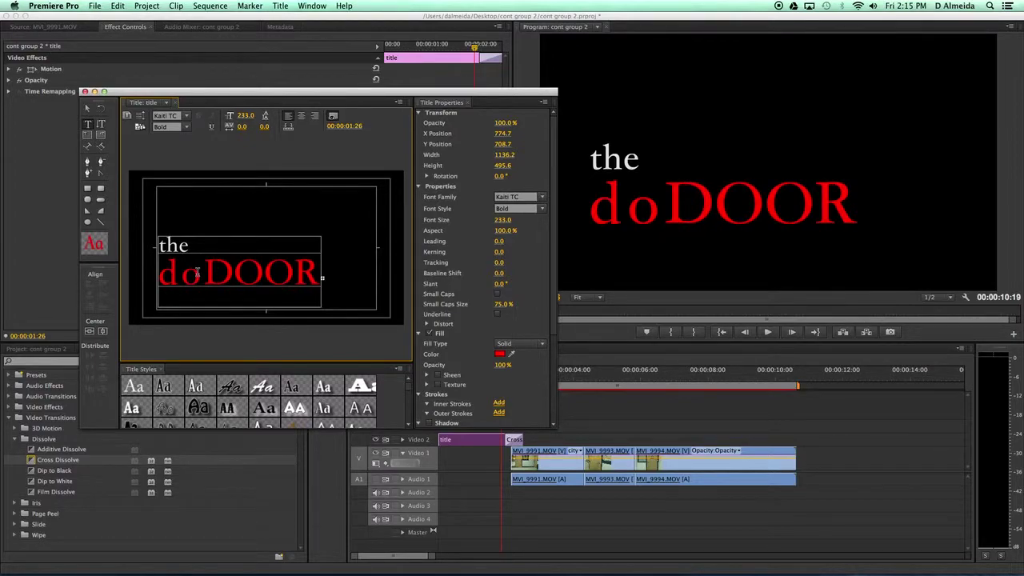
key(Left)
key(Left)
key(Left)
key(Left)
key(BackSpace)
key(Delete)
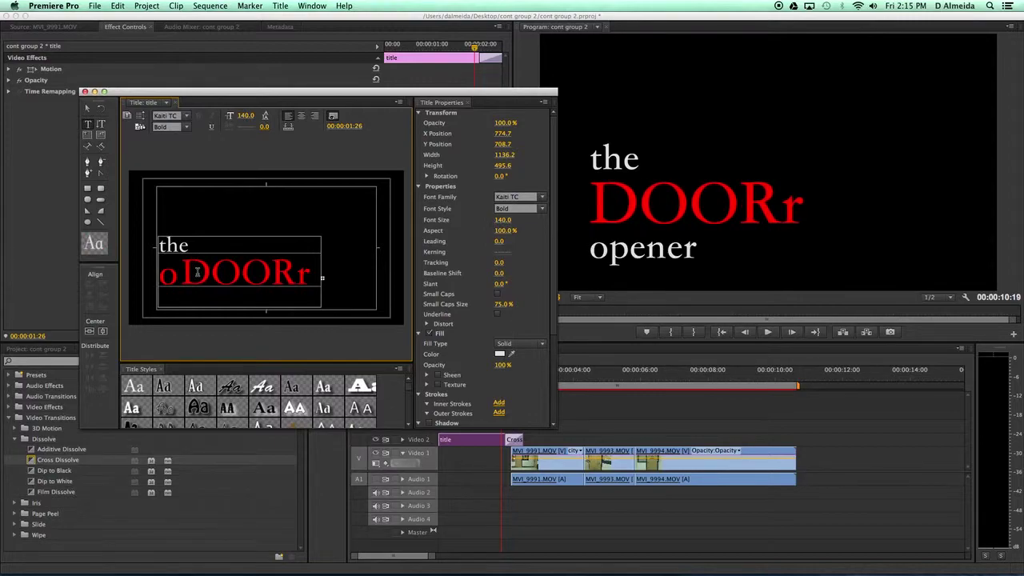
click(274, 275)
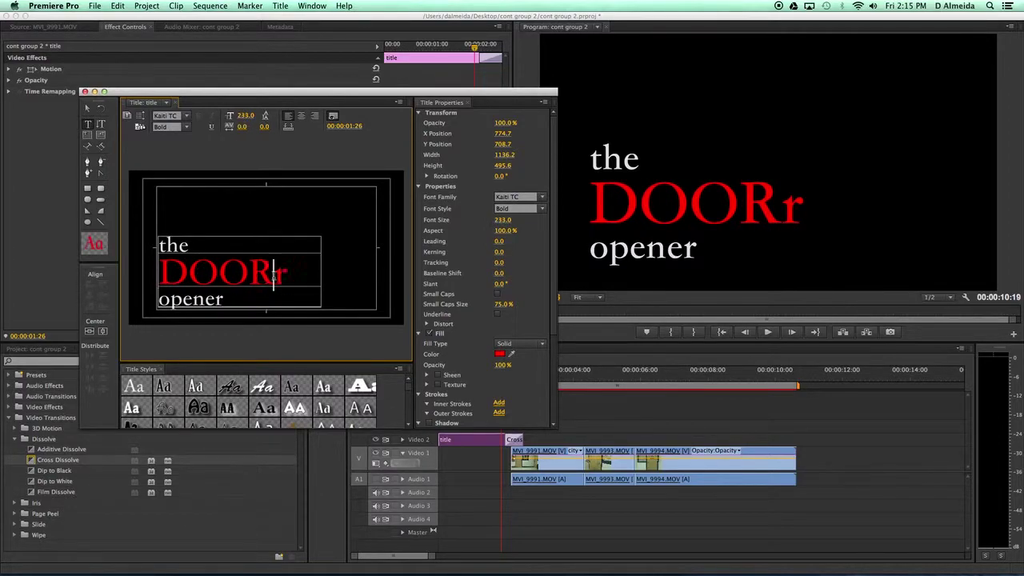
key(Delete)
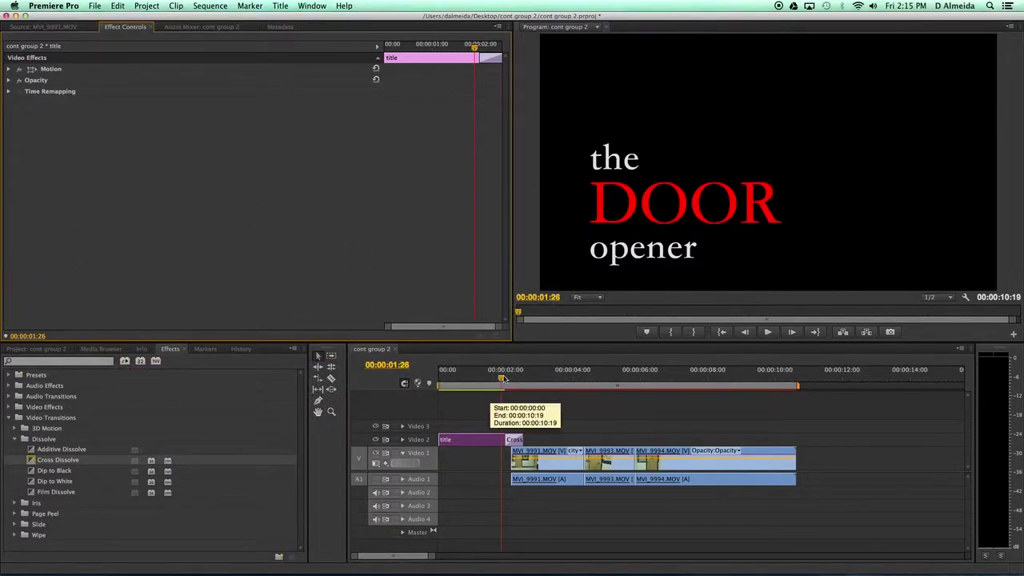
Step: Reopen the title and give the words "the" and "opener" a light-coloured shadow with a distance of 19
mouse_move(503, 379)
mouse_down()
mouse_move(436, 380)
mouse_move(793, 382)
mouse_move(509, 382)
mouse_up()
double_click(487, 437)
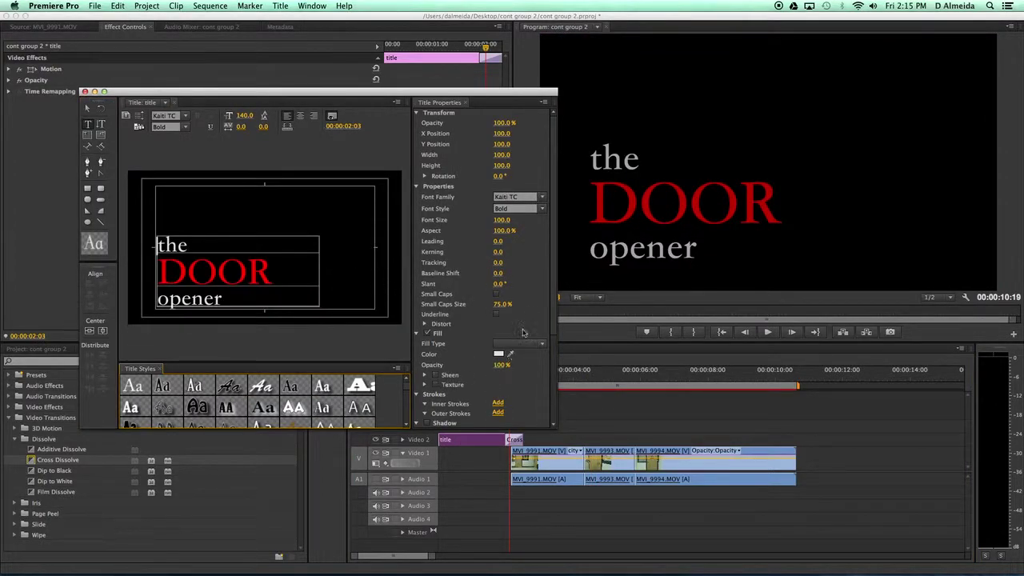
scroll(549, 315, down, 5)
click(428, 328)
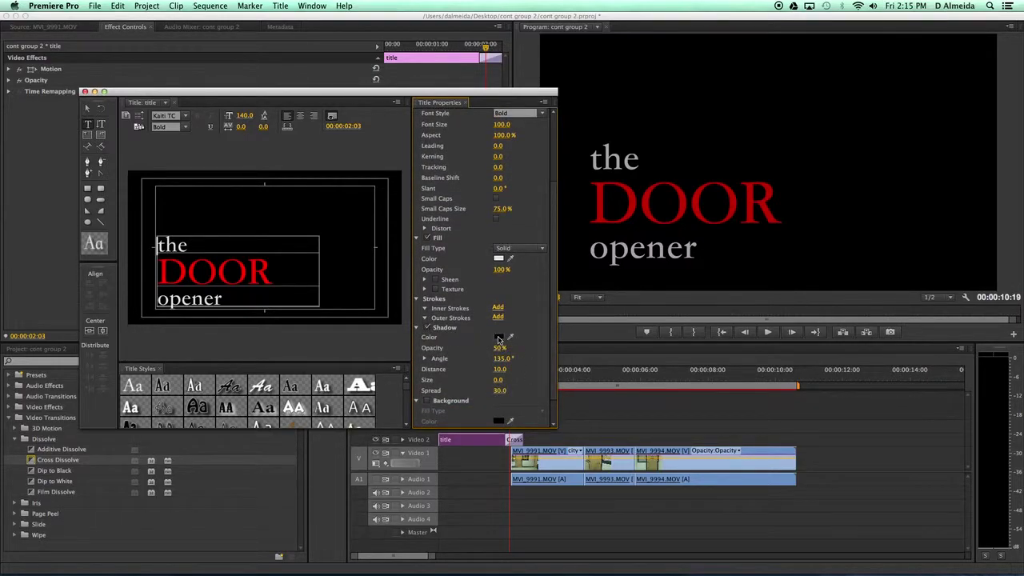
click(499, 340)
click(396, 264)
drag(395, 264, 383, 263)
click(626, 133)
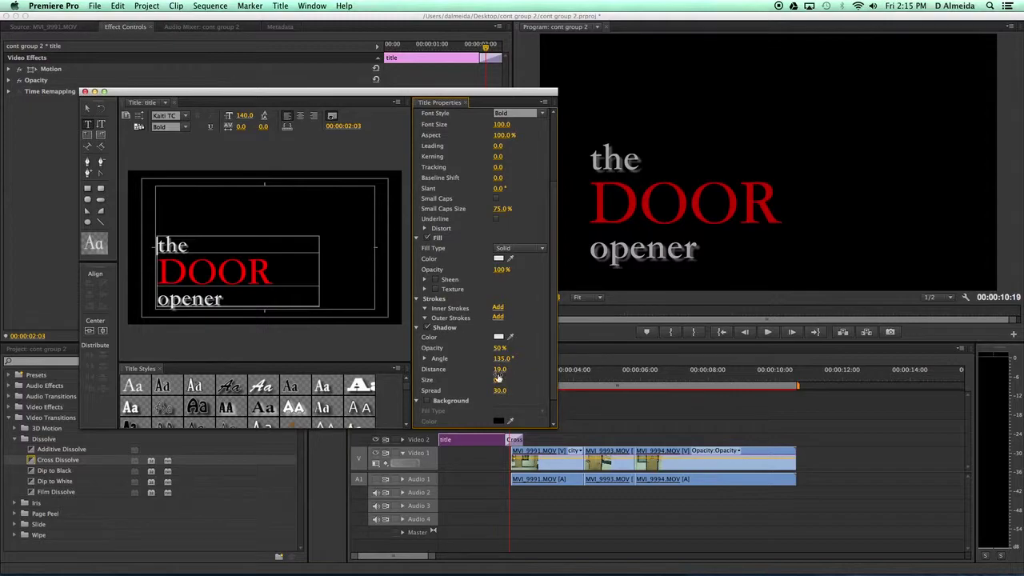
Step: Turn on the shadow for all the title text, increase its distance and close the title editor
drag(223, 303, 156, 229)
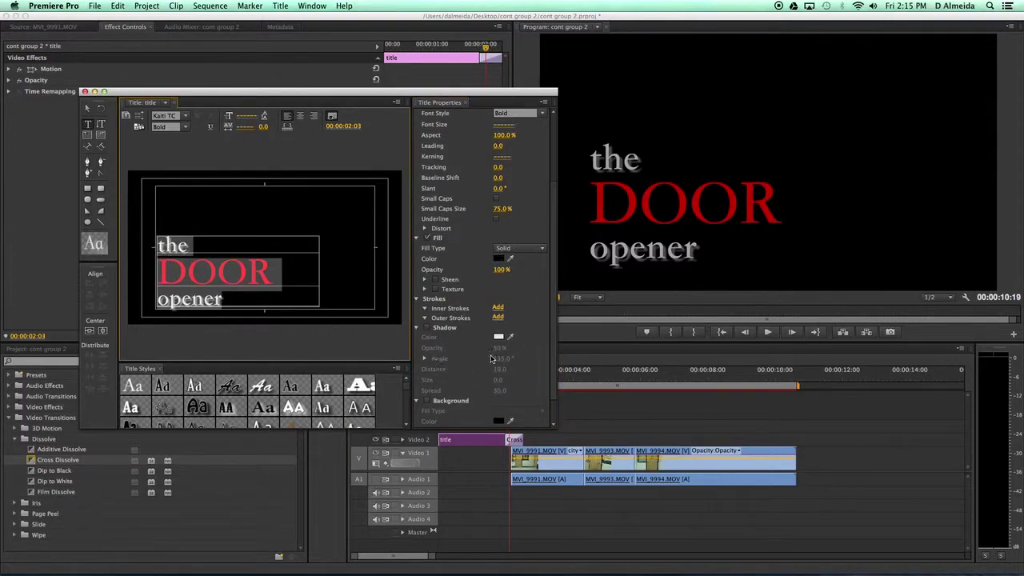
click(428, 328)
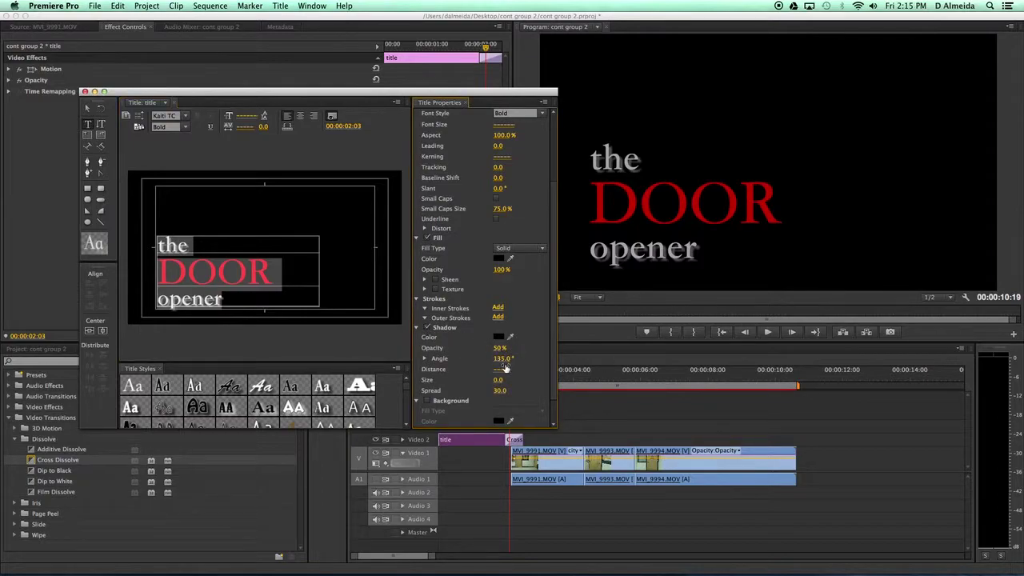
drag(500, 372, 507, 371)
click(85, 92)
Step: Move the playhead to 00:00:09:27 near the end of the last clip and save the project
drag(496, 381, 696, 381)
click(773, 377)
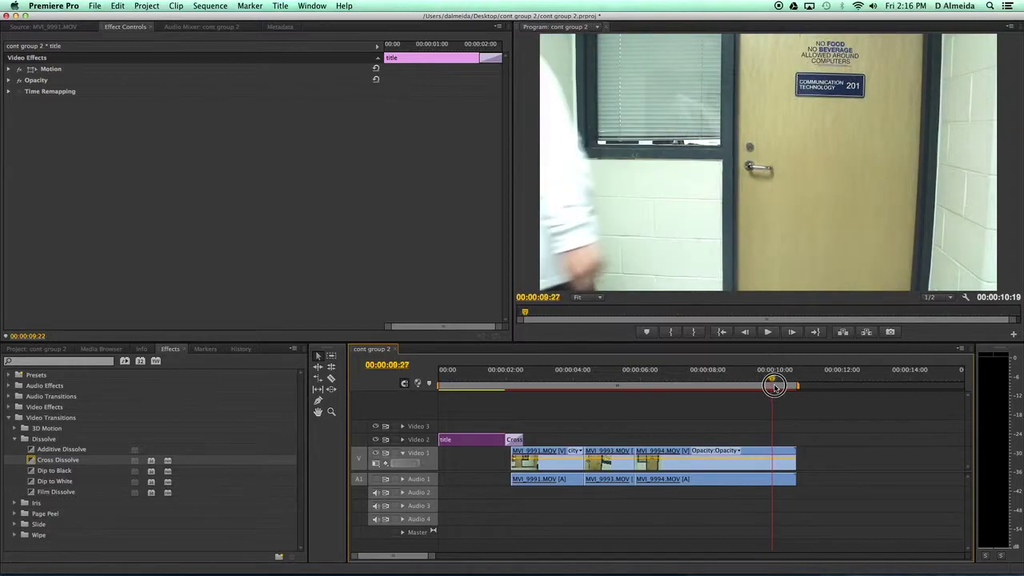
key(super+s)
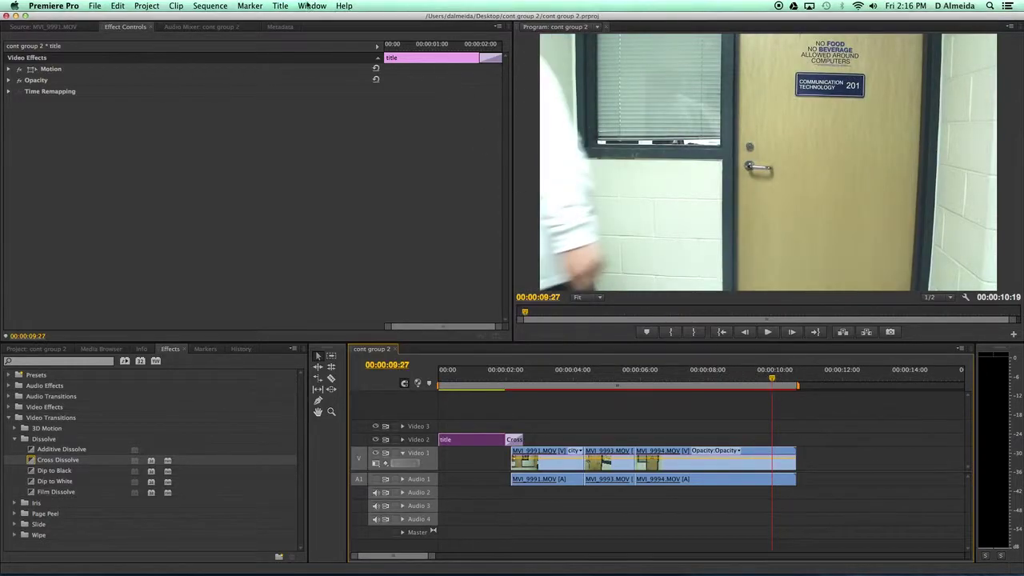
Step: Create a new Default Roll title named "ending"
click(280, 7)
mouse_move(329, 24)
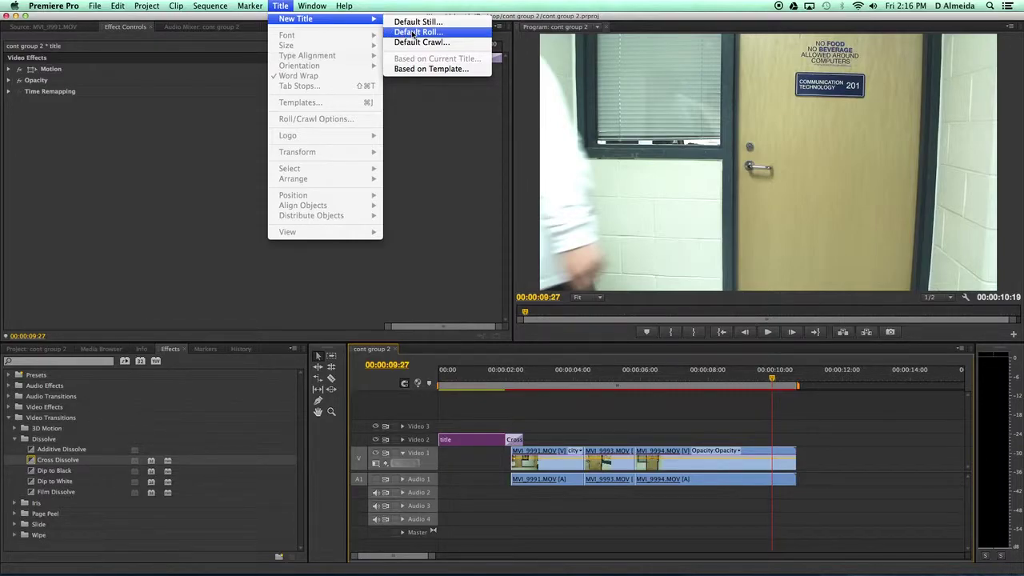
click(414, 32)
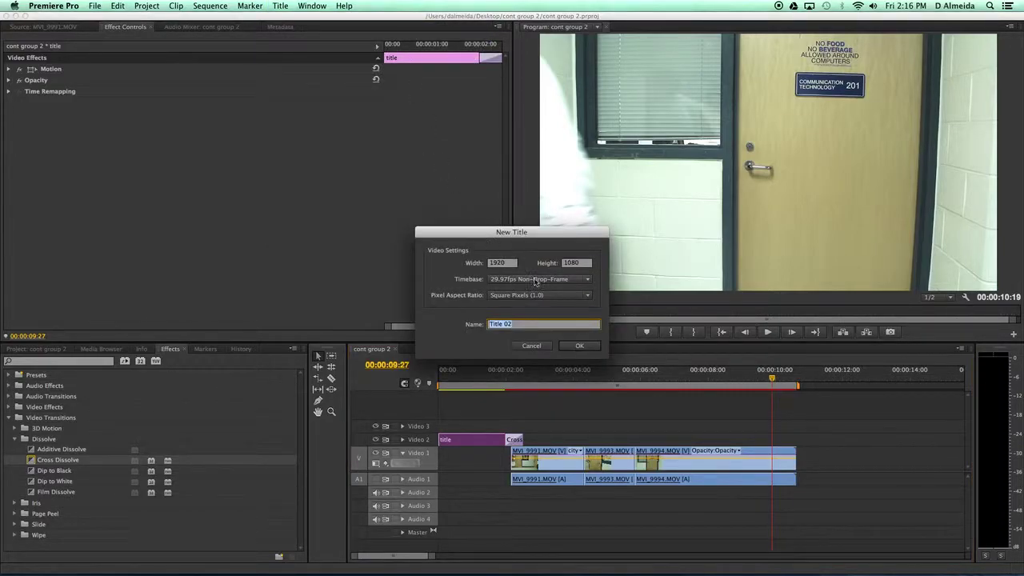
text(c)
text(nding)
key(Return)
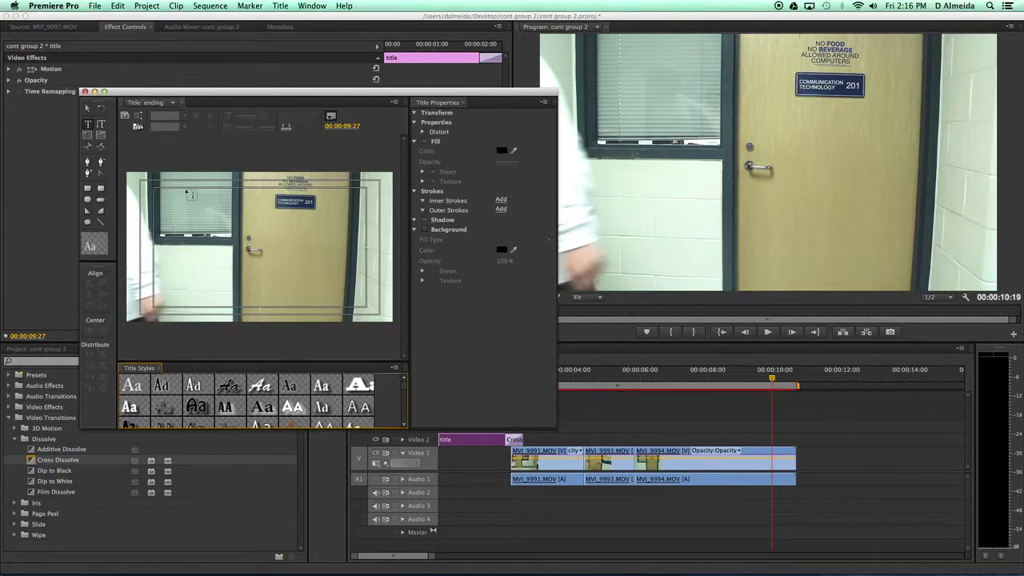
Step: Draw a text box in the rolling title and resize it to a narrow column about 487 wide and 1032 high
drag(186, 182, 351, 352)
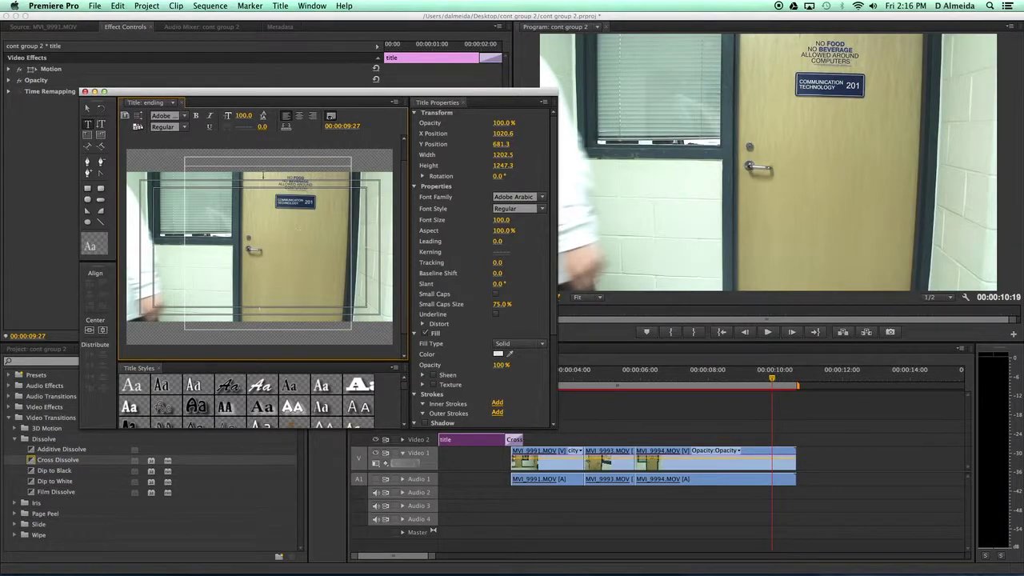
click(88, 108)
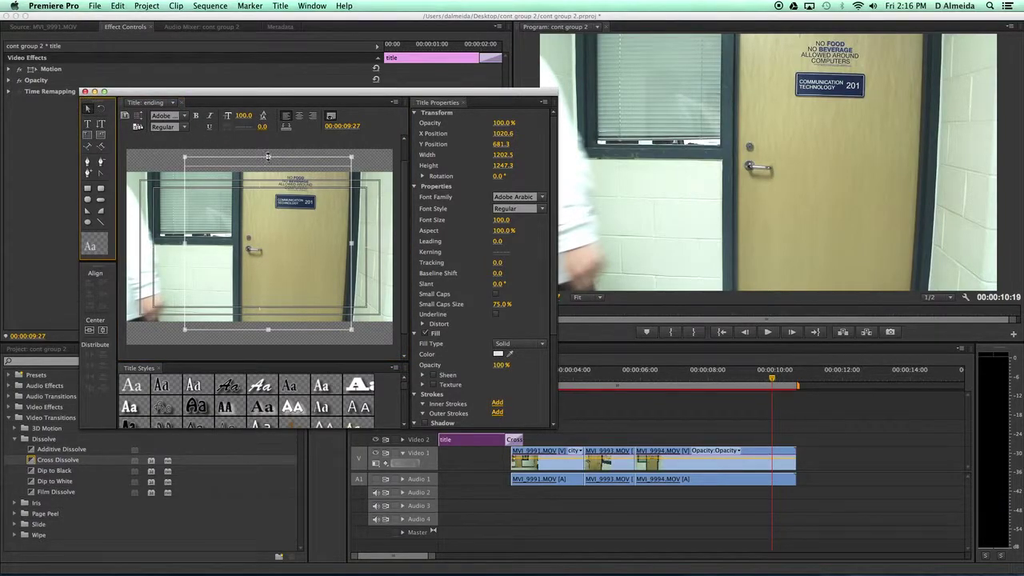
drag(268, 156, 265, 187)
double_click(244, 195)
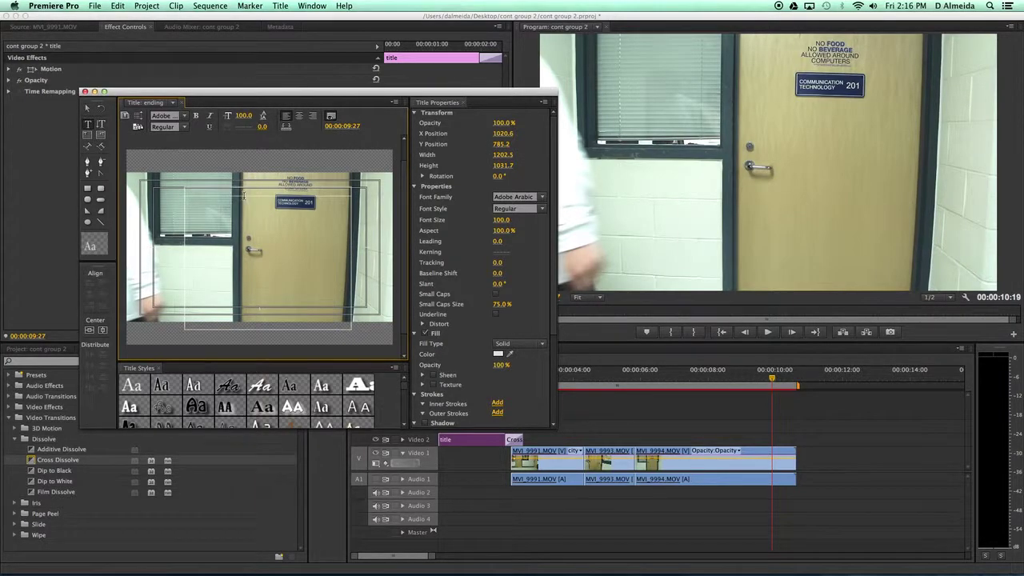
click(88, 107)
drag(353, 258, 250, 258)
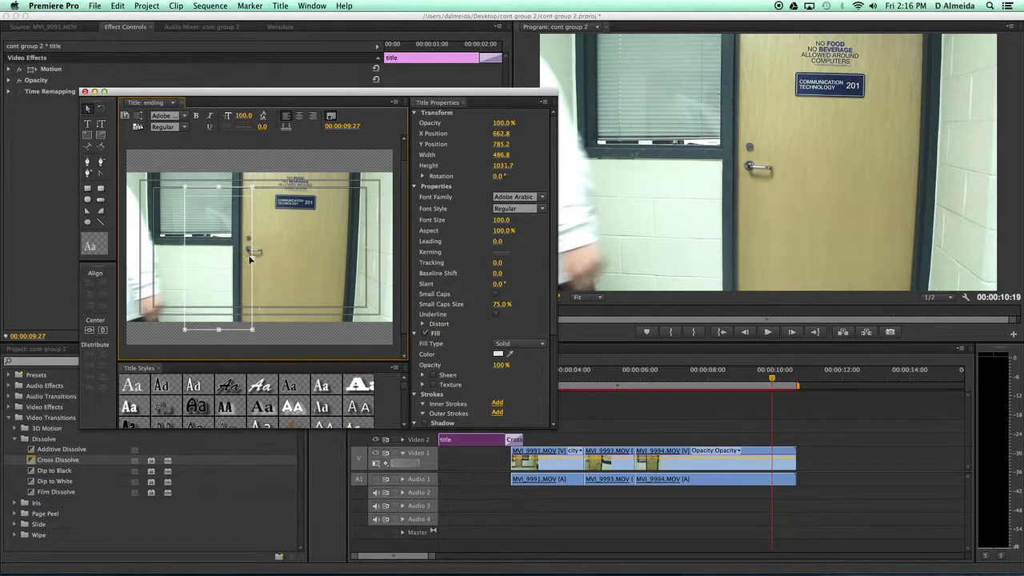
Step: Duplicate the text column horizontally beside the original, at an X position of about 1210
drag(252, 248, 328, 243)
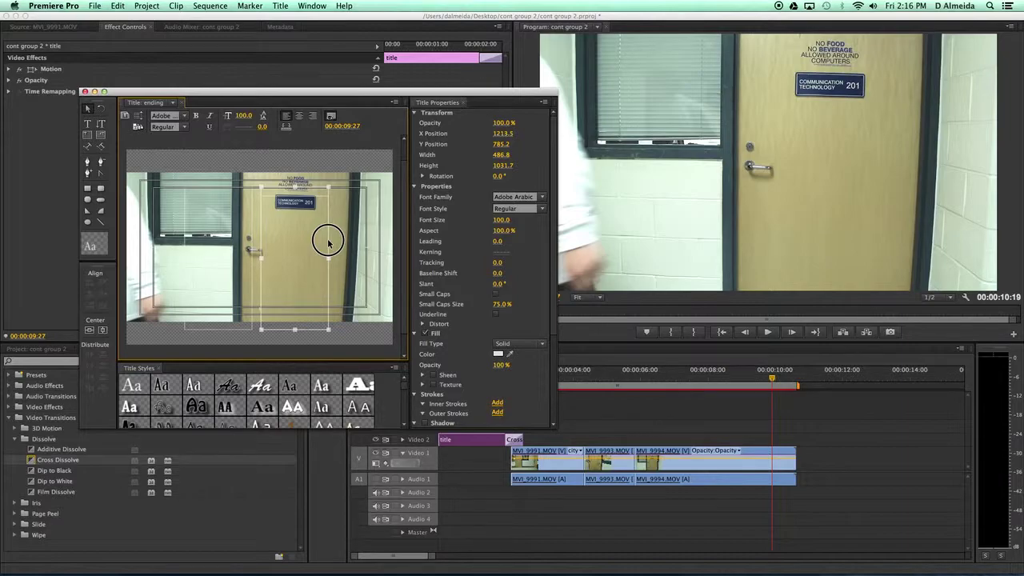
drag(328, 242, 326, 243)
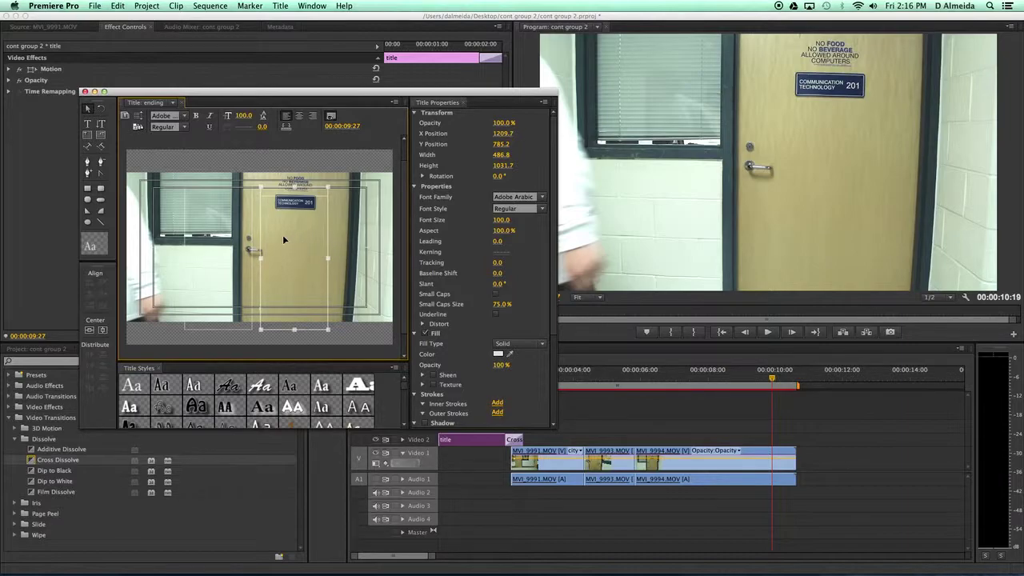
click(247, 231)
Step: Enter "director" in the first credits column and the director's name in the second column
double_click(213, 193)
text(Ac)
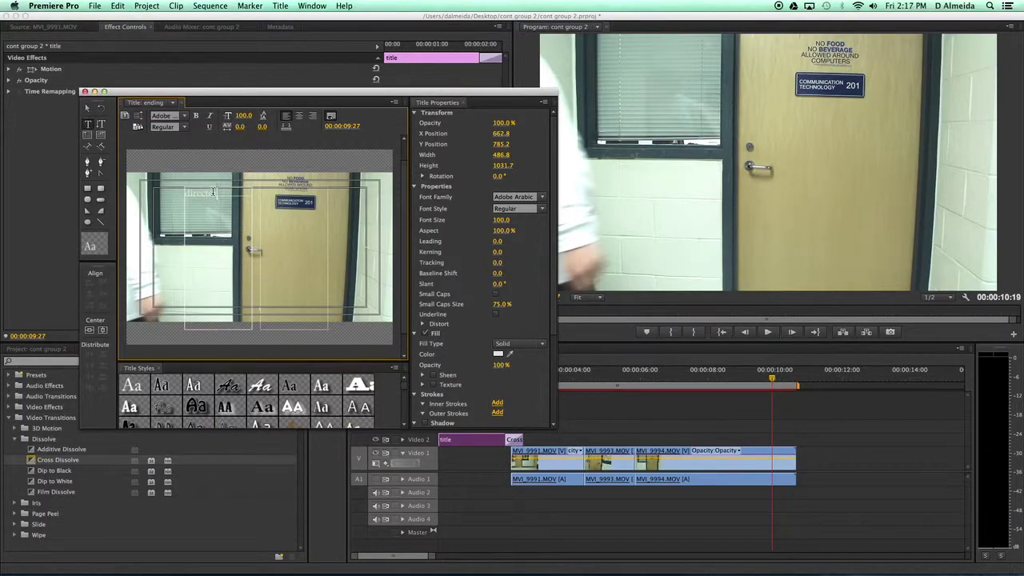
click(260, 196)
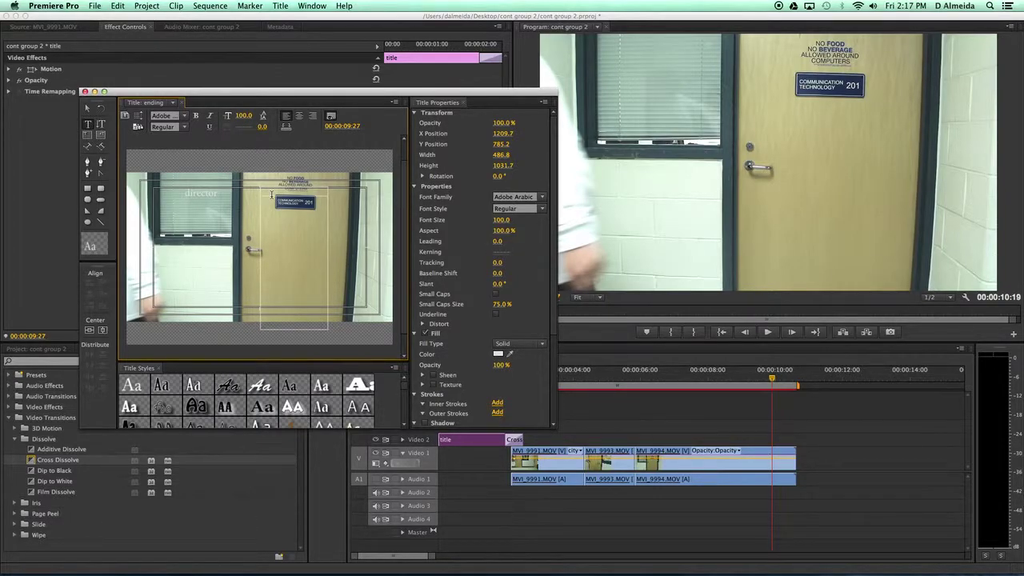
text(j)
drag(320, 194, 249, 194)
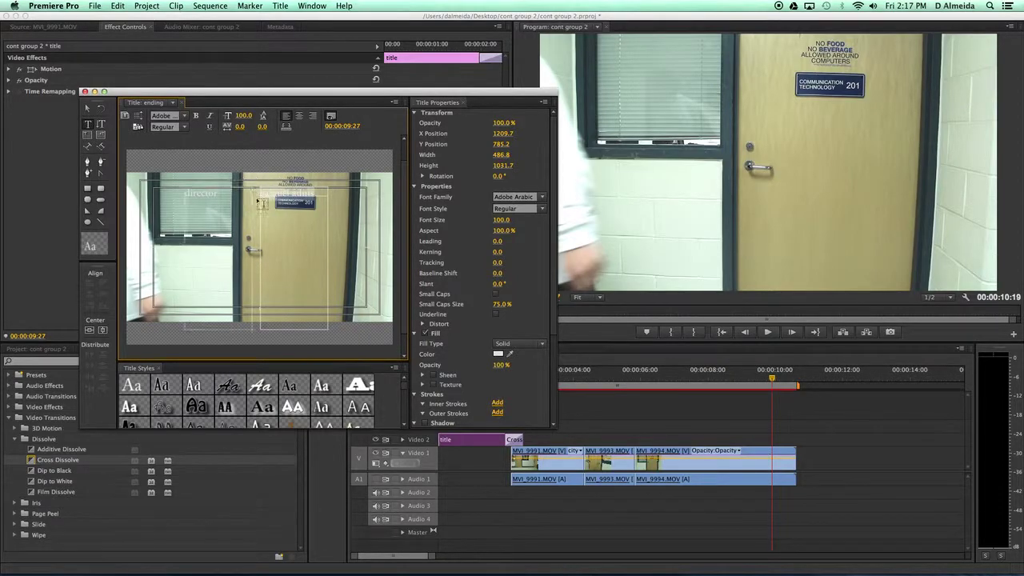
Step: Set the names column's font style to Bold and enter "camera" four lines below "director" in the roles column
click(542, 213)
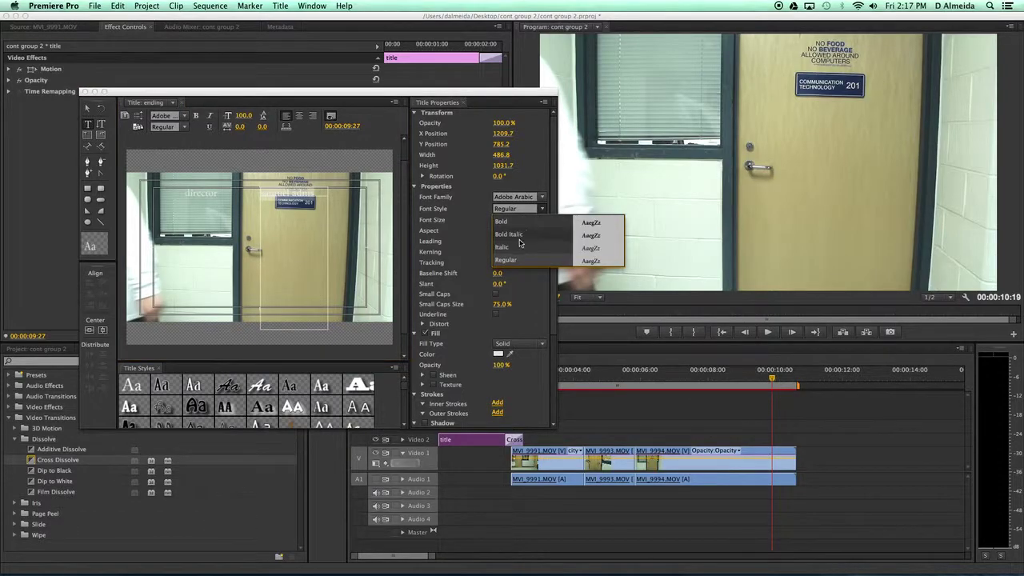
click(518, 230)
click(226, 200)
key(Return)
key(Return)
key(Return)
key(Return)
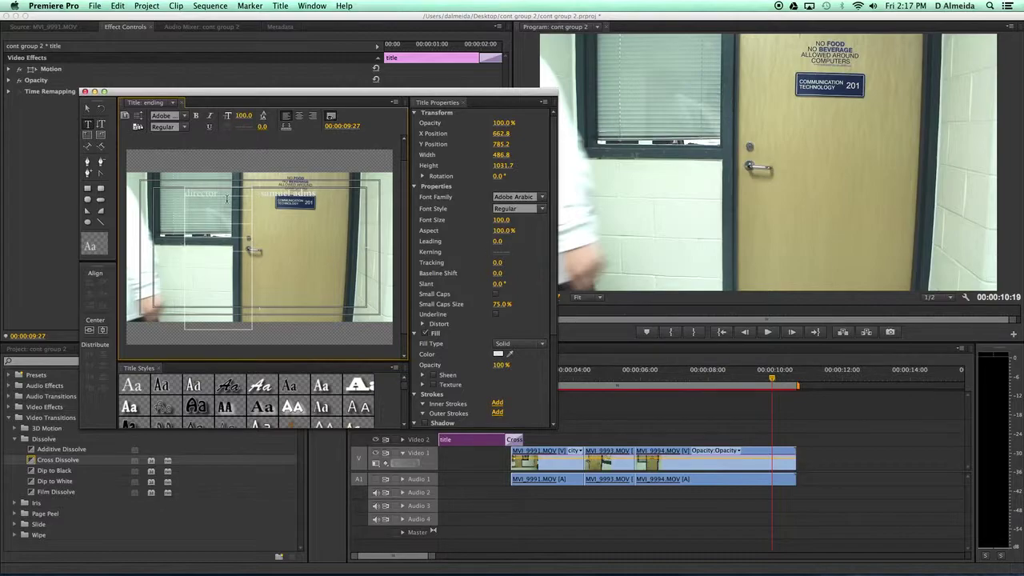
text(ed)
Step: Enter the camera operator's name in the names column, four lines below the director's name
click(321, 188)
key(Return)
key(Return)
key(Return)
key(Return)
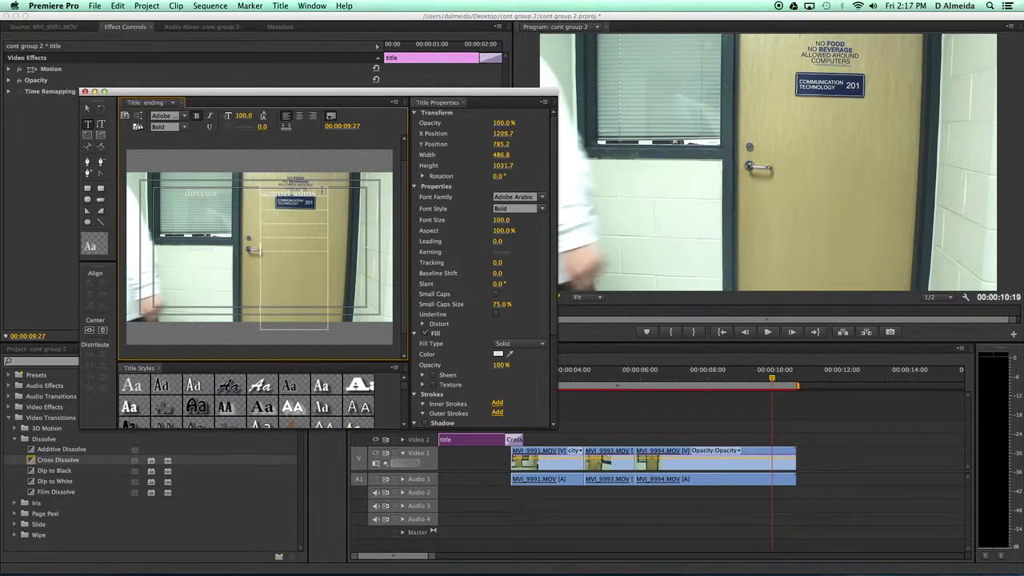
text(las)
Step: Add several blank lines below the camera credit in both the names column and the roles column
key(Return)
key(Return)
key(Return)
key(Return)
key(Return)
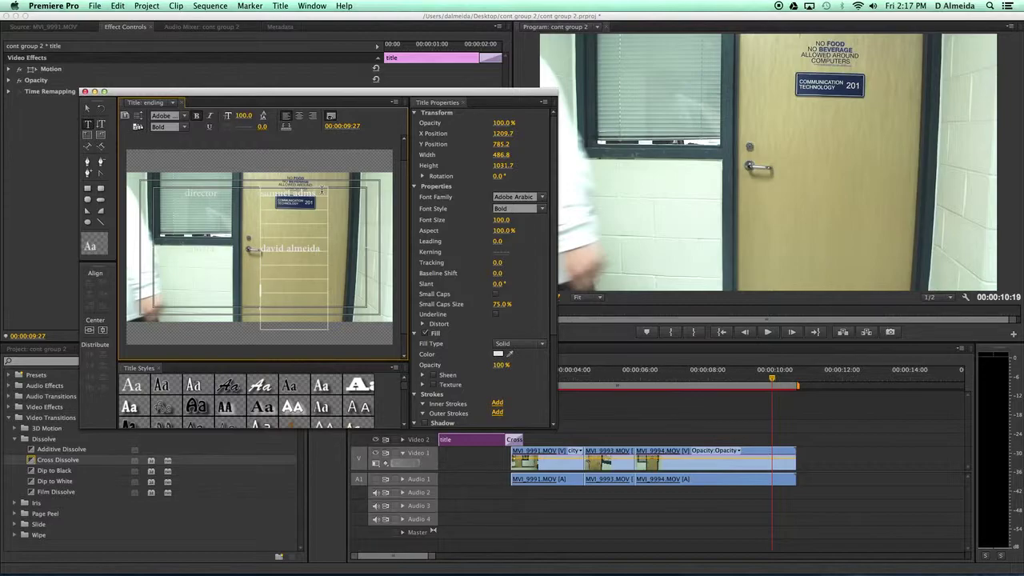
key(Return)
click(221, 232)
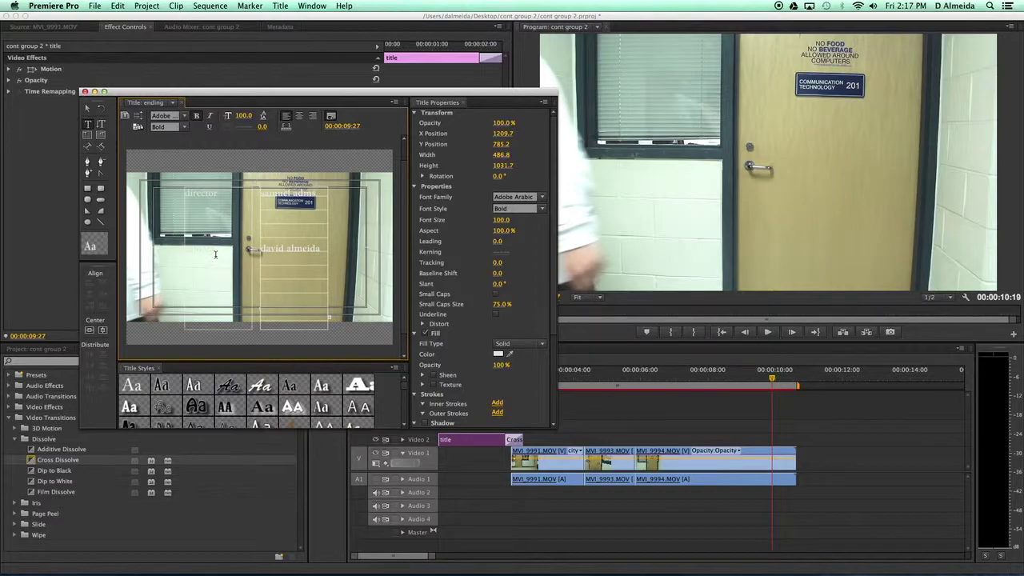
key(Return)
key(Return)
key(Return)
key(Return)
key(Return)
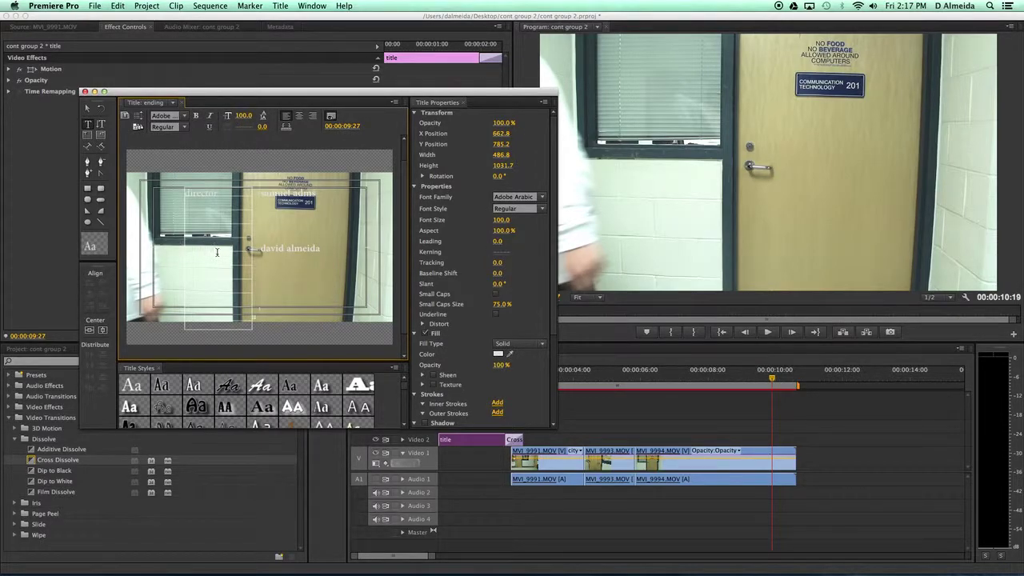
Step: Stretch both credits columns downward past the frame, the names column to a height of about 1831, and save the project
click(88, 108)
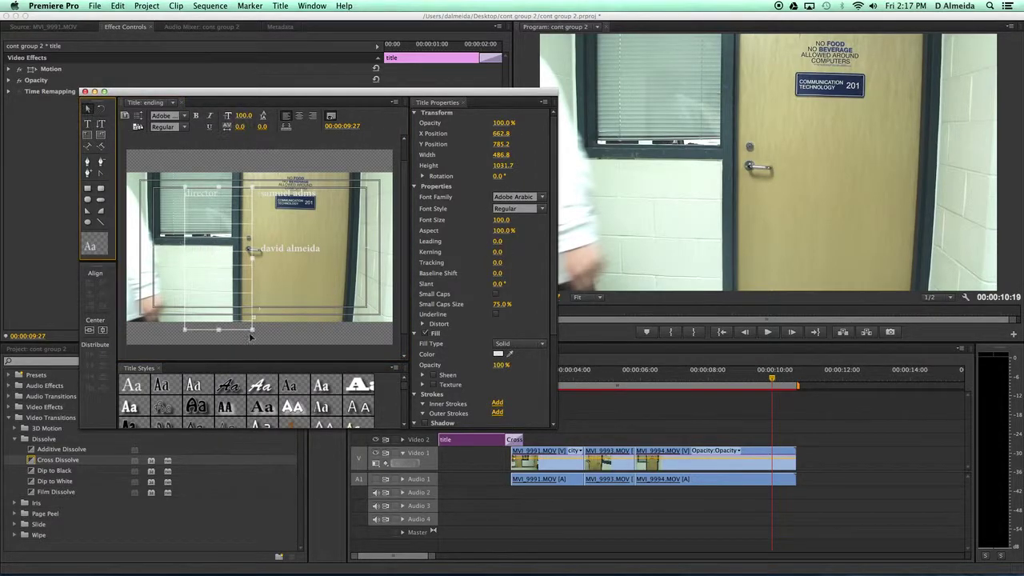
drag(219, 331, 217, 365)
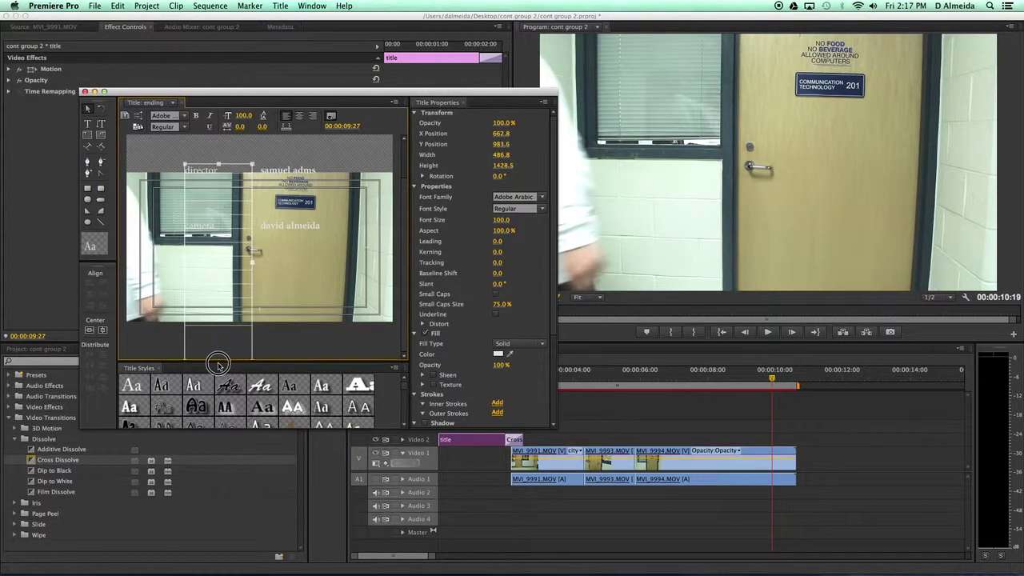
click(287, 300)
drag(294, 324, 298, 369)
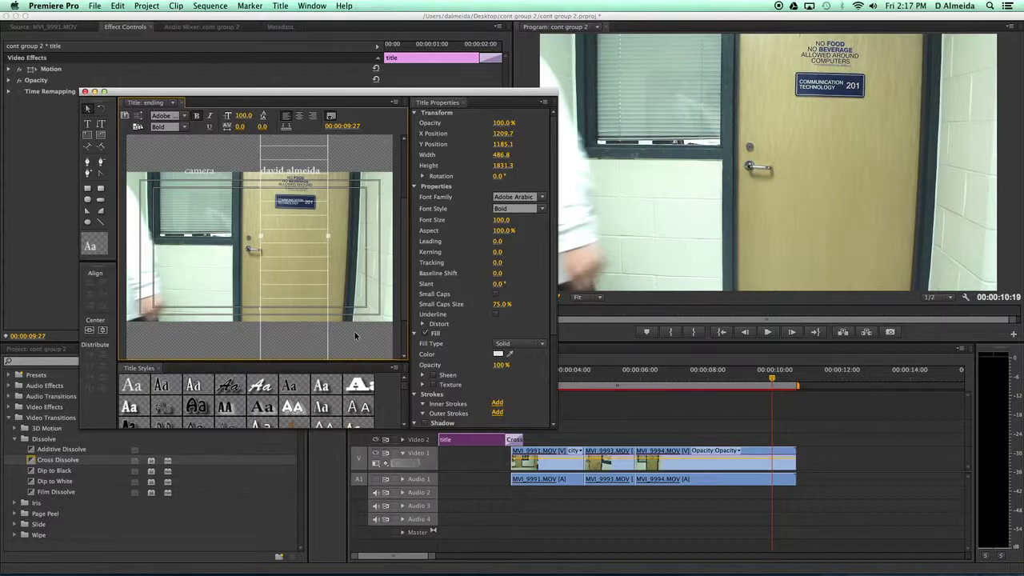
key(super+s)
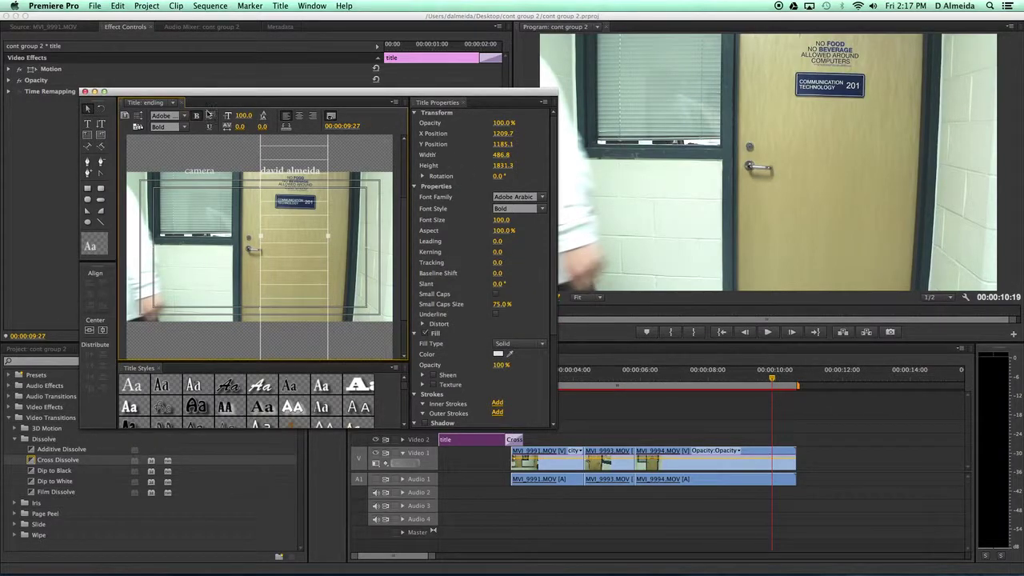
Step: Close the title editor and place the "ending" title on Video 2 starting at 00:00:09:27
click(85, 92)
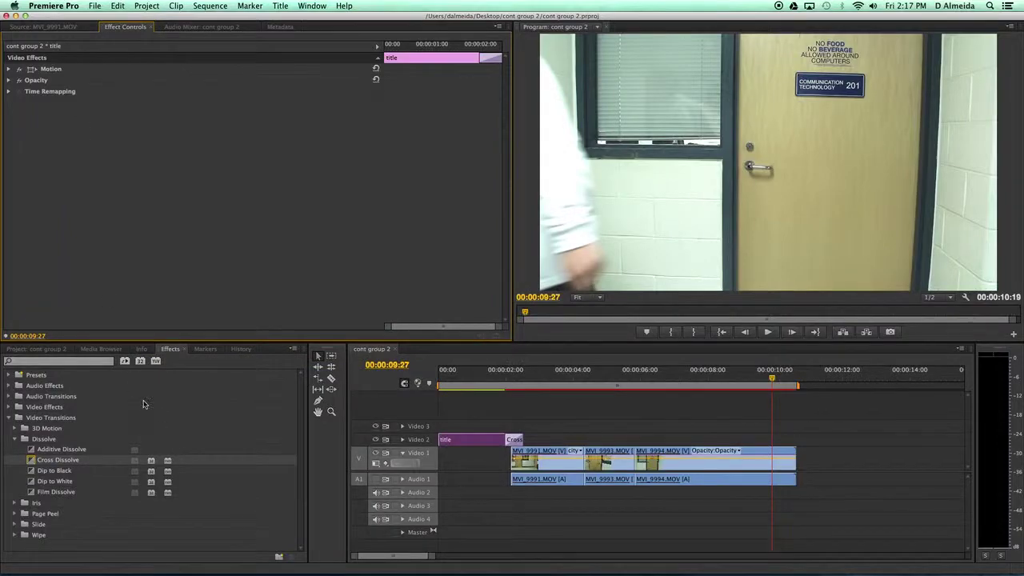
click(32, 349)
drag(240, 497, 774, 439)
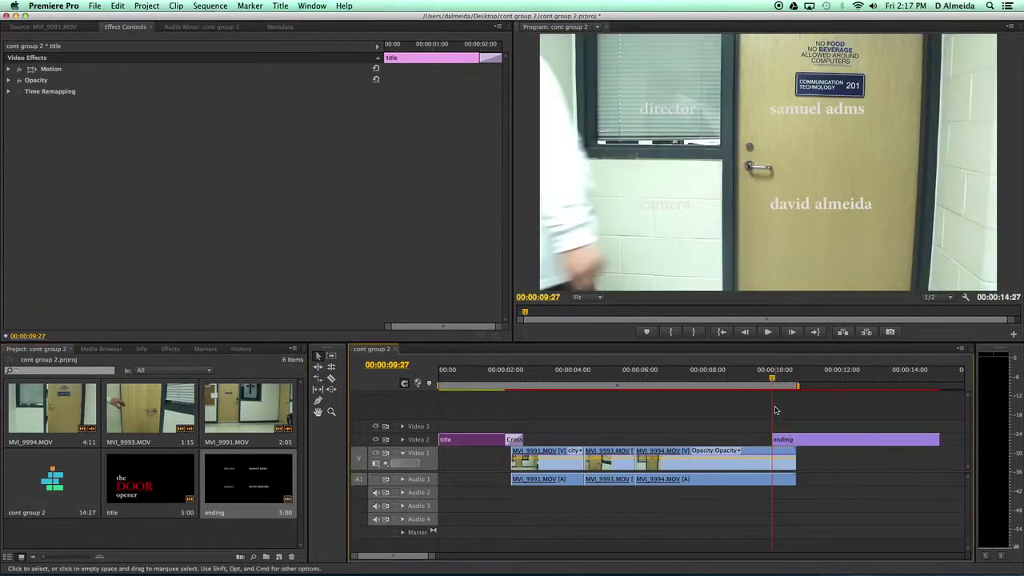
Step: Scrub back and forth through the "ending" title in the sequence to preview how the credits roll
mouse_move(762, 383)
mouse_down()
mouse_move(751, 385)
mouse_move(905, 382)
mouse_move(766, 384)
mouse_up()
drag(777, 386, 860, 388)
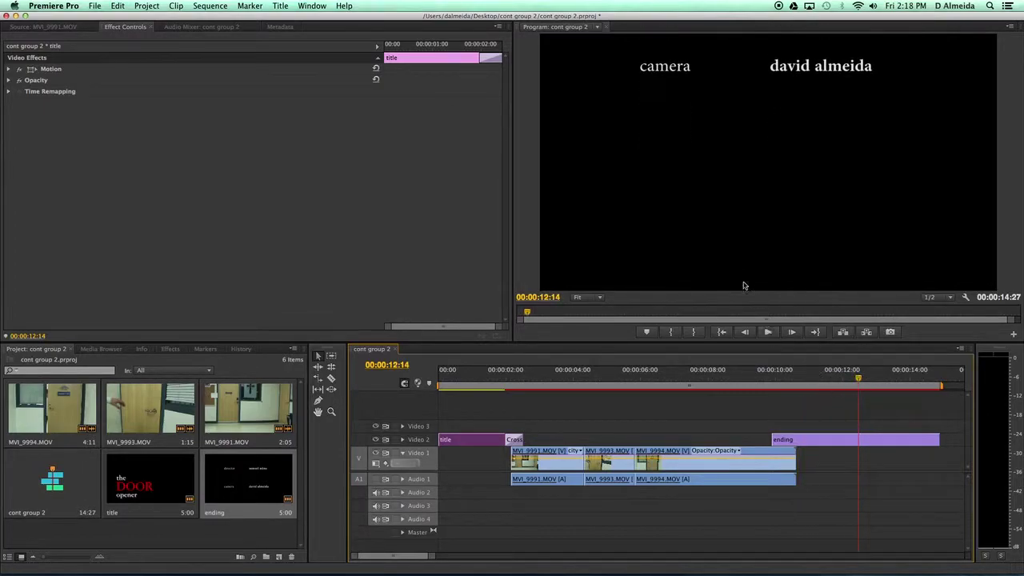
drag(861, 384, 824, 386)
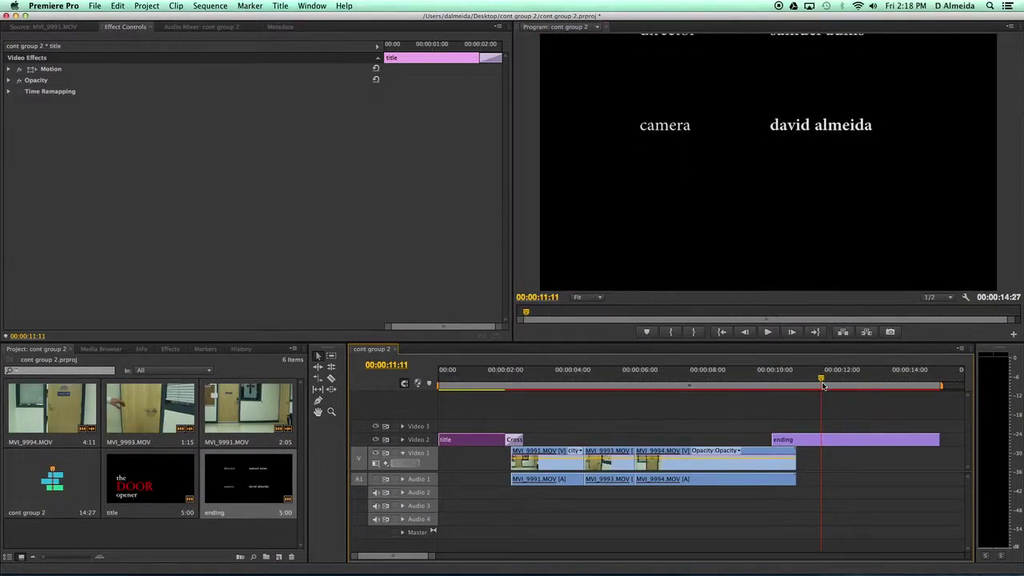